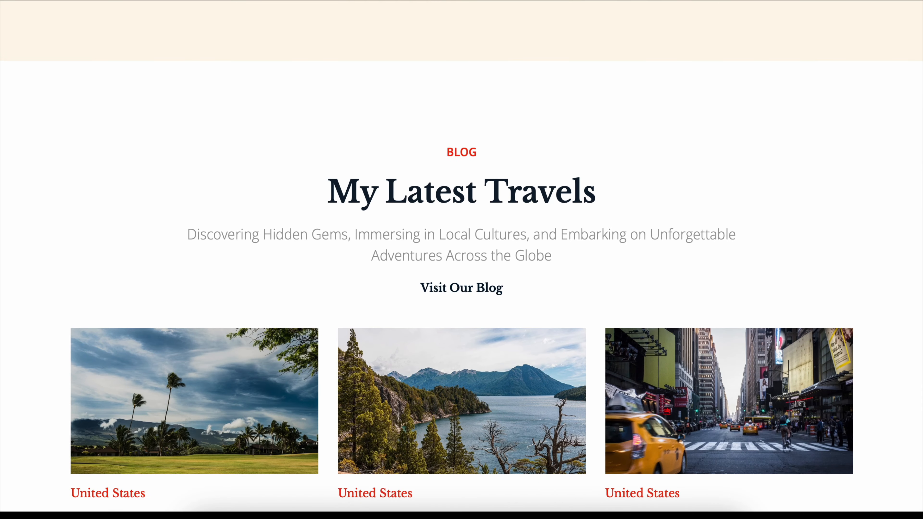
Browse The Global Traveler example site, viewing the home page's latest travels, then the About, Store and Blog pages
scroll(462, 255, "down", 5)
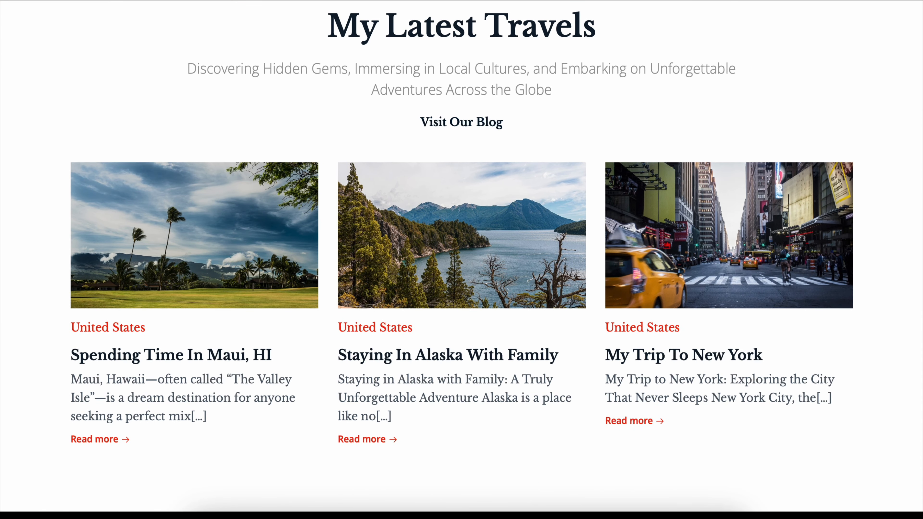
scroll(461, 255, "down", 5)
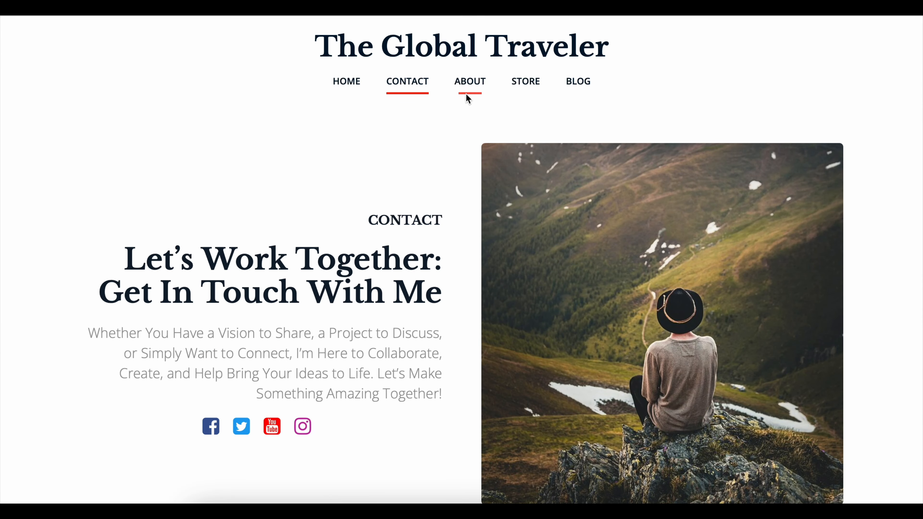
left_click(472, 94)
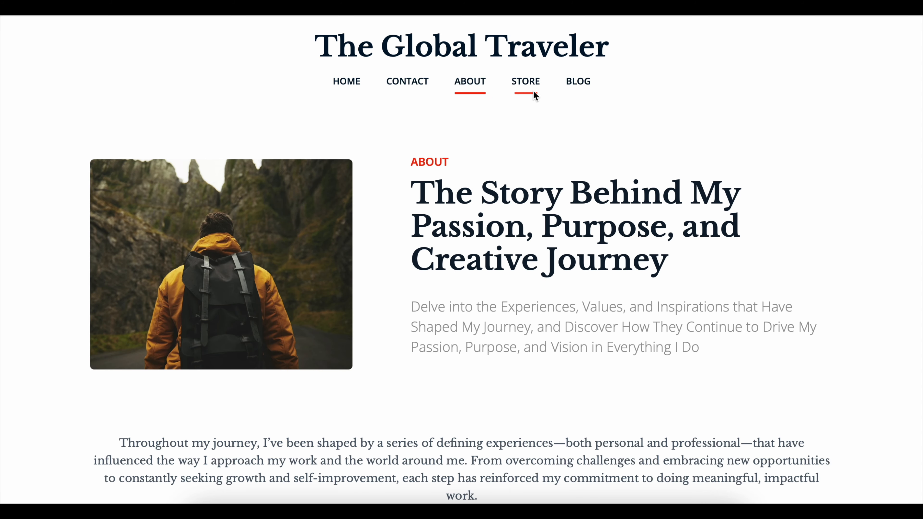
left_click(521, 87)
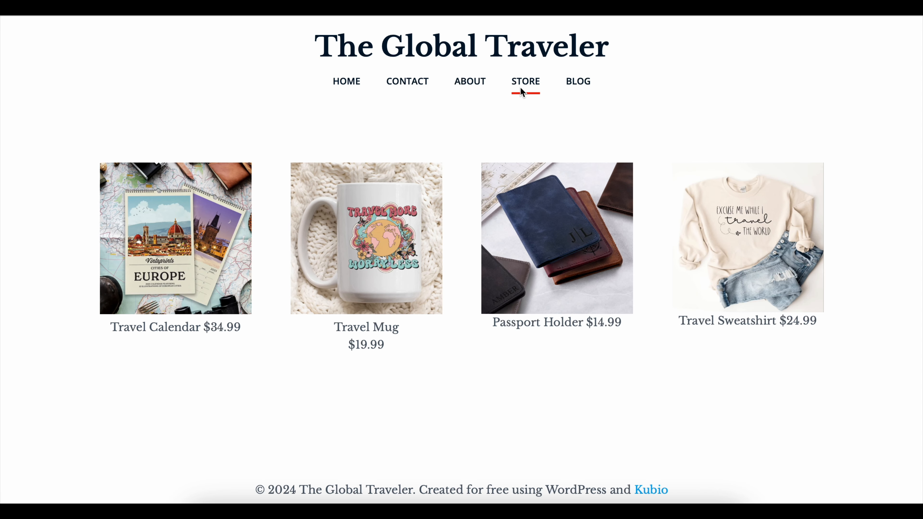
left_click(580, 93)
scroll(693, 108, "down", 1)
scroll(670, 125, "down", 5)
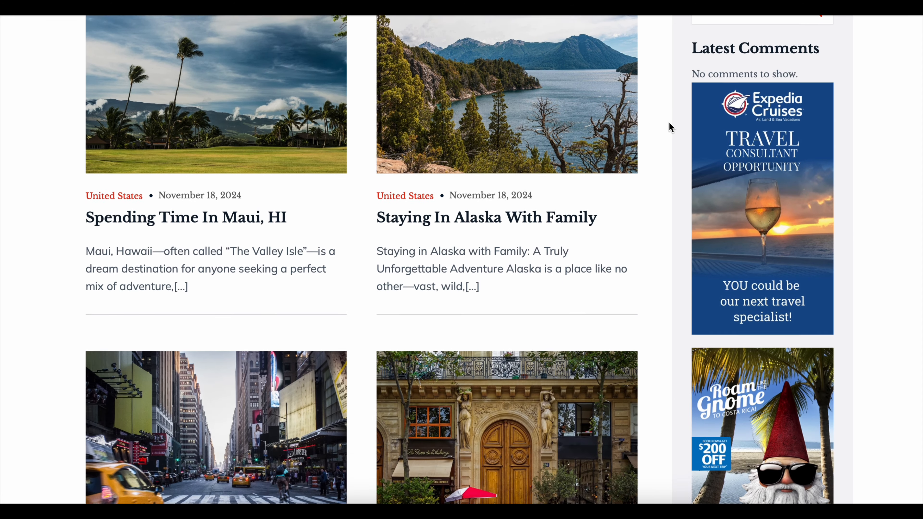
scroll(670, 122, "down", 3)
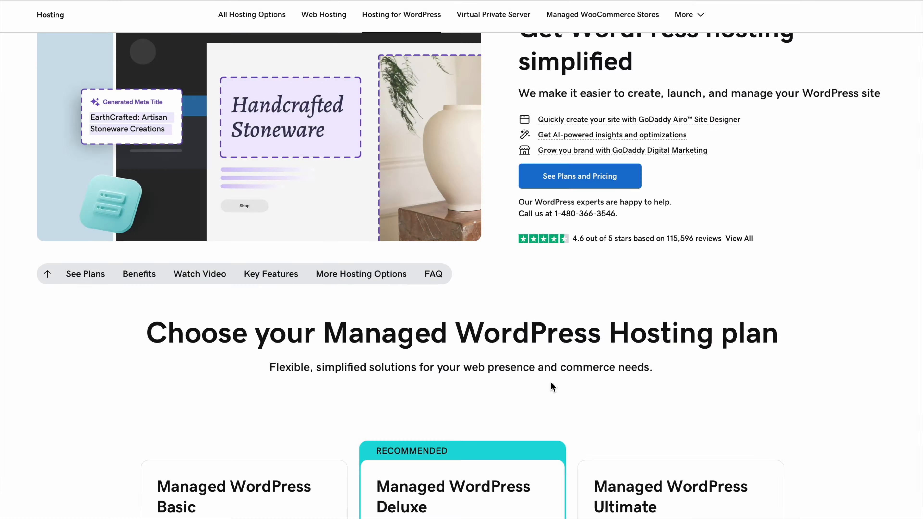
Review the managed WordPress hosting plans and choose to buy the Managed WordPress Basic plan
scroll(550, 381, "down", 8)
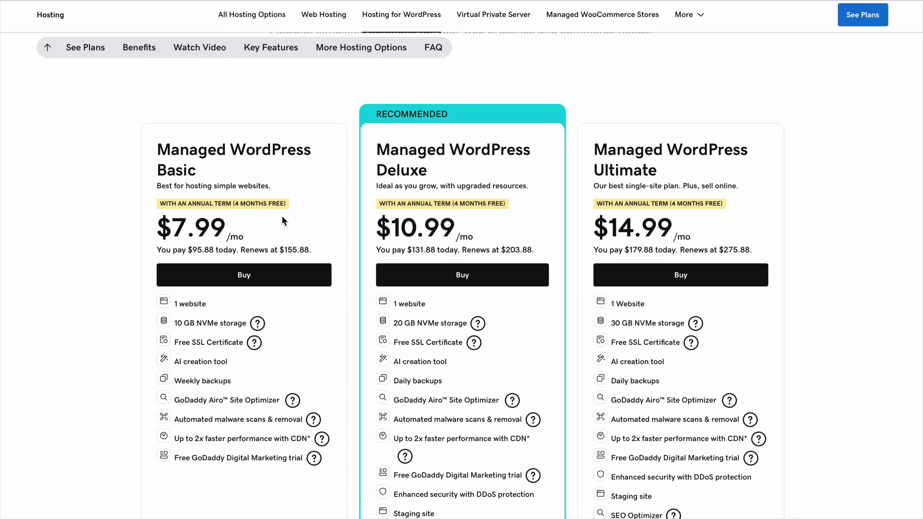
left_click(258, 277)
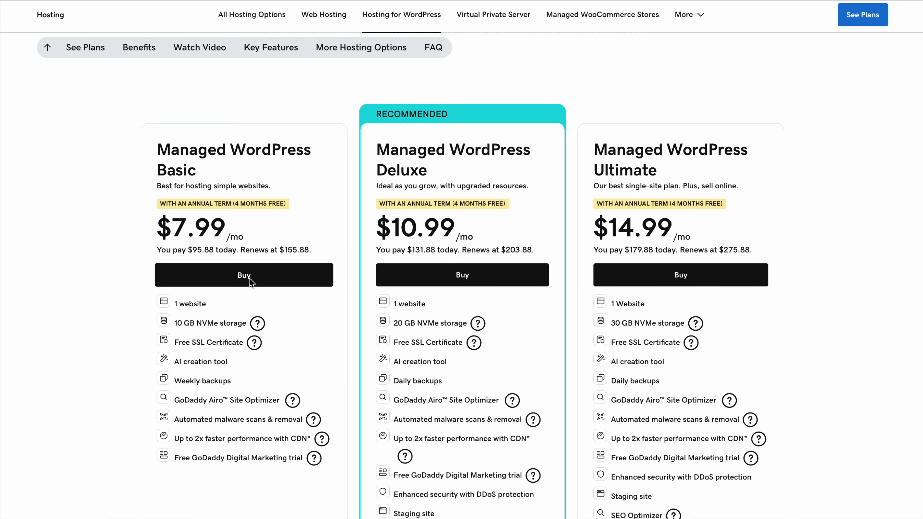
left_click_drag(644, 218, 799, 226)
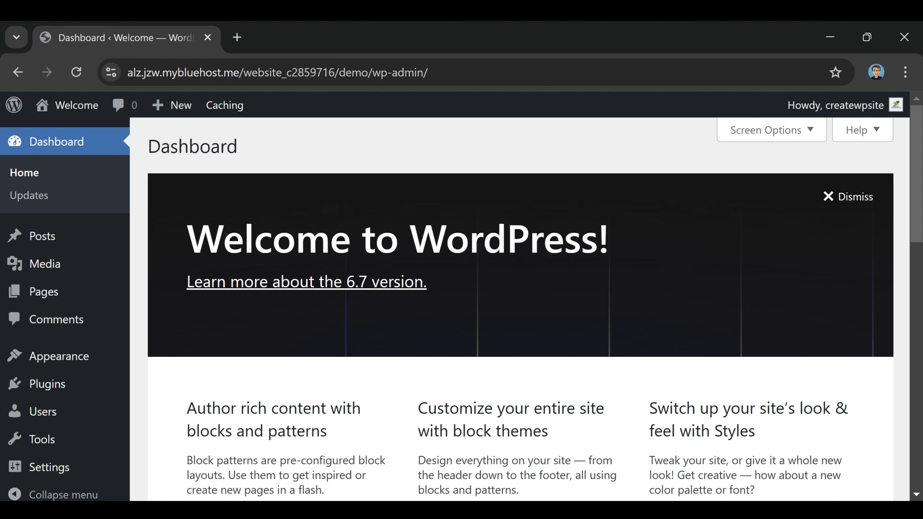
Look over the WordPress dashboard's welcome area and its Site Health, Quick Draft, Activity and Events and News boxes
scroll(592, 376, "down", 5)
scroll(472, 327, "up", 5)
scroll(548, 404, "down", 8)
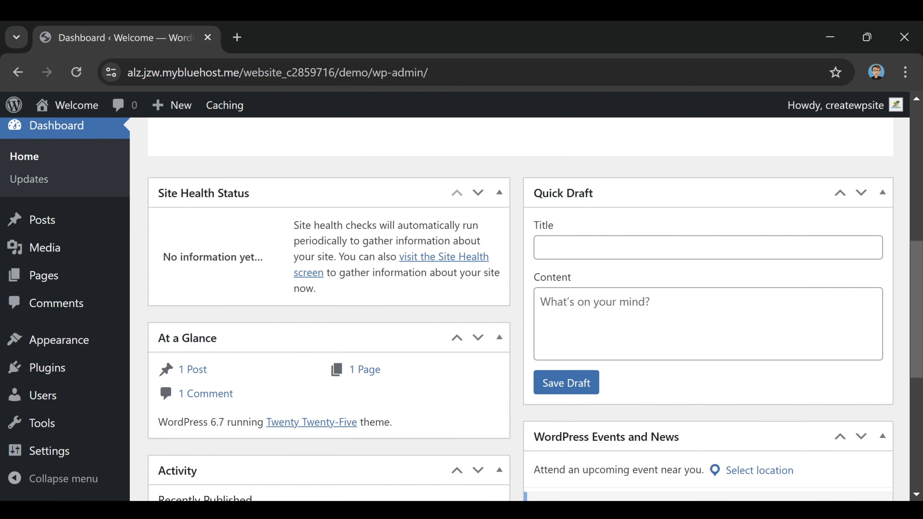
scroll(520, 303, "down", 6)
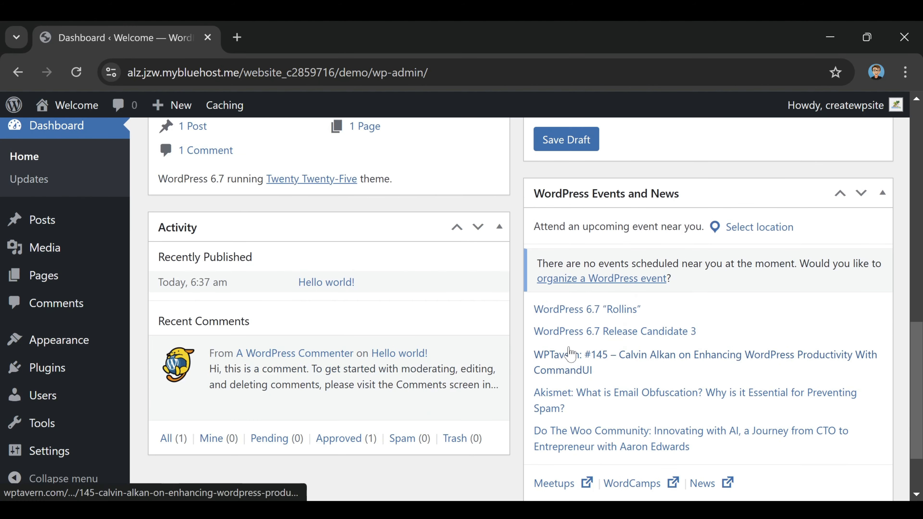
scroll(544, 419, "up", 6)
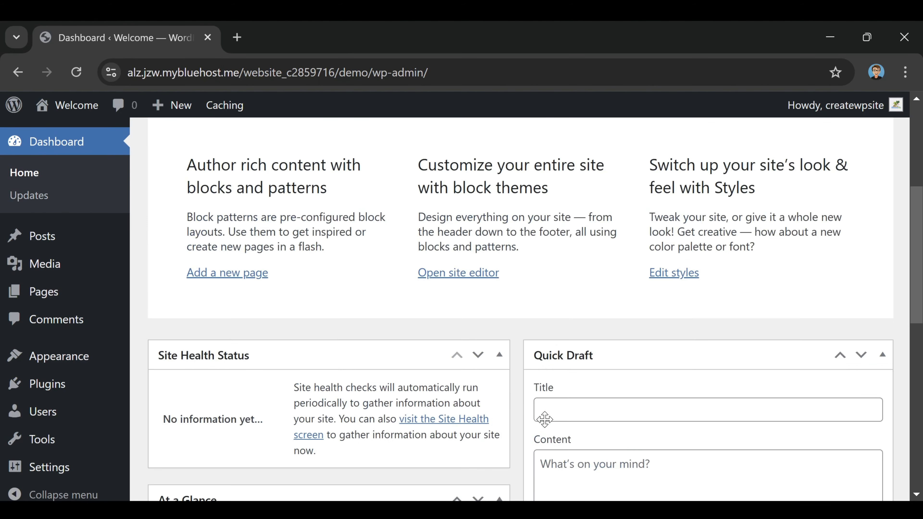
scroll(544, 419, "up", 5)
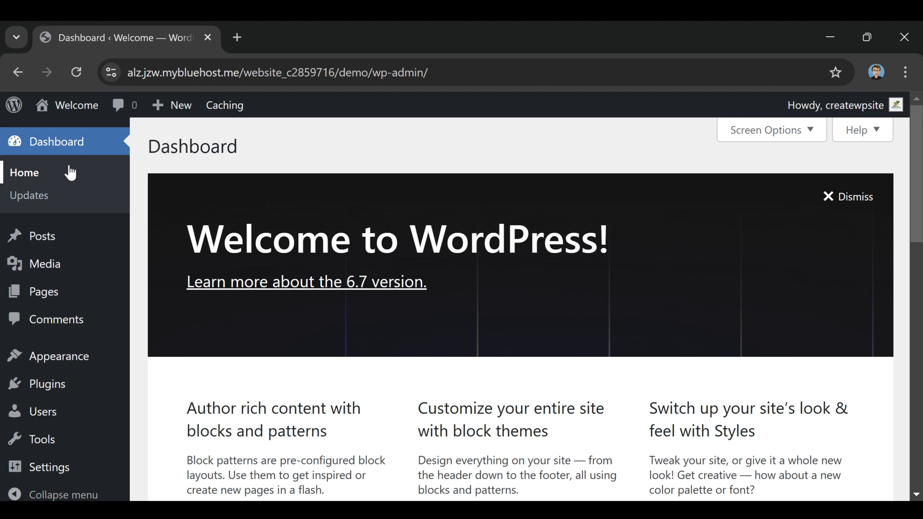
Examine the admin sections and their sub-options, from Posts, Media, Pages and Comments through Appearance, Plugins, Users, Tools and Settings
mouse_move(43, 243)
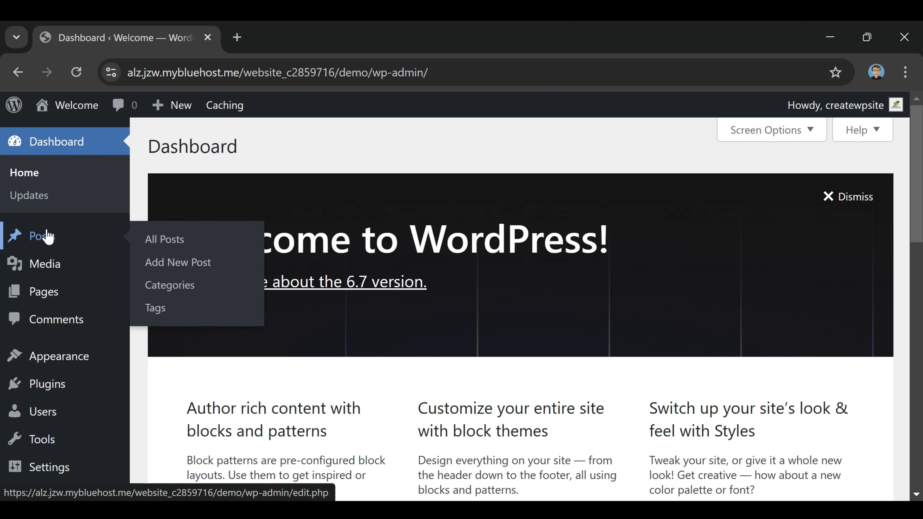
mouse_move(57, 266)
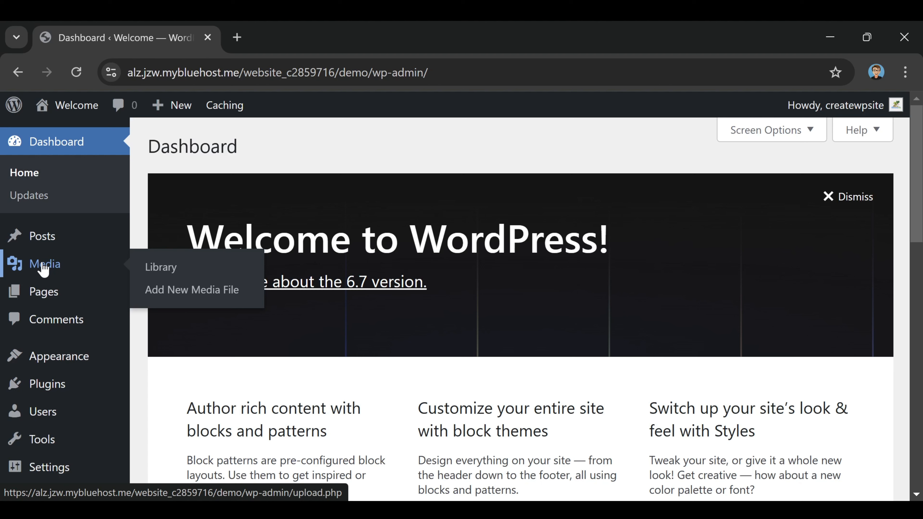
mouse_move(45, 301)
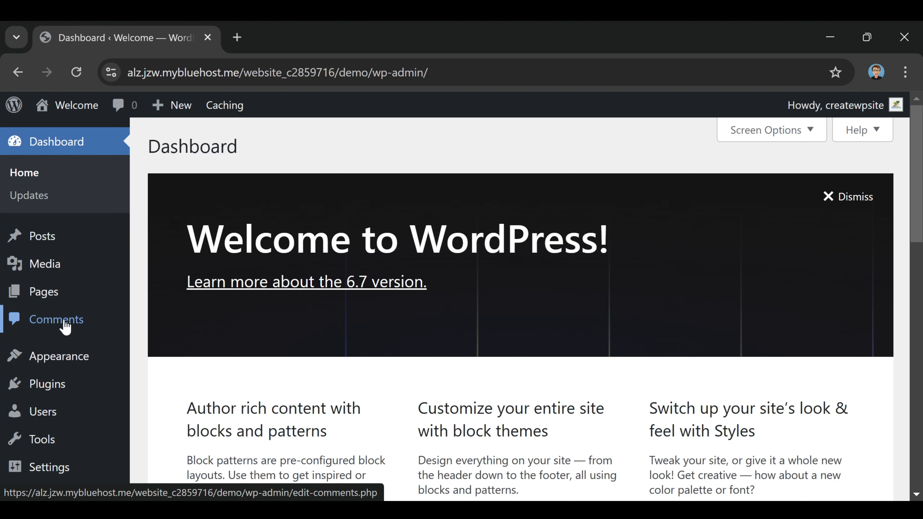
scroll(65, 327, "down", 2)
mouse_move(65, 346)
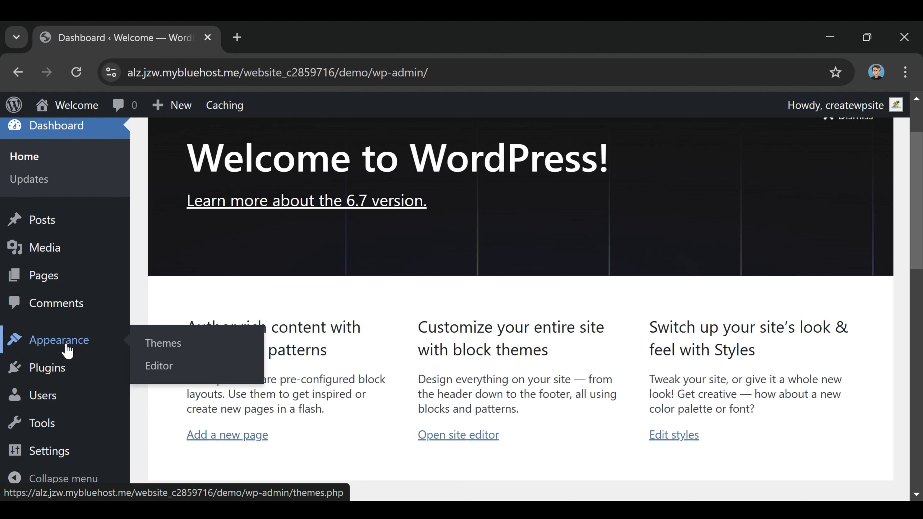
mouse_move(56, 378)
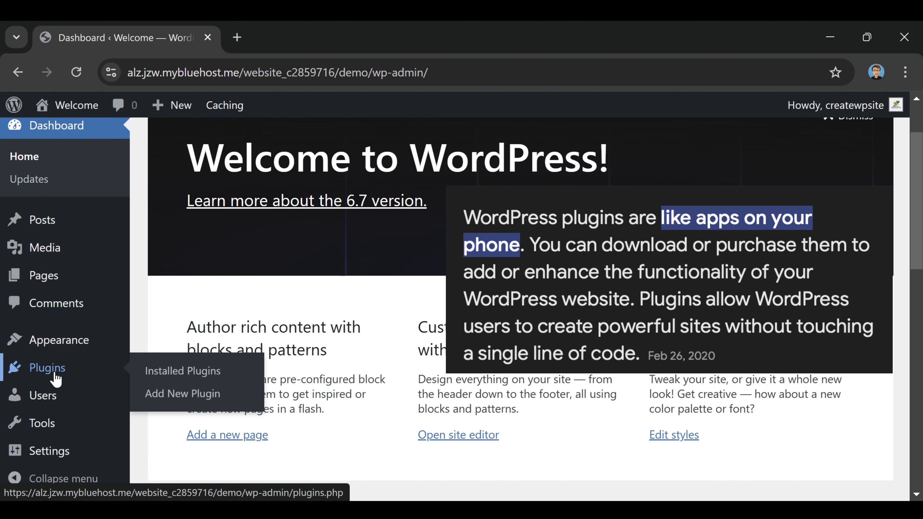
mouse_move(49, 400)
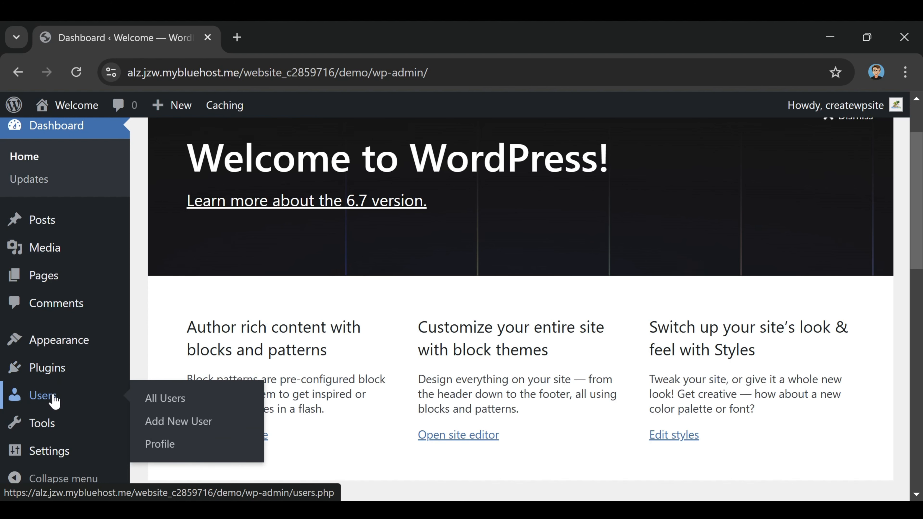
mouse_move(44, 425)
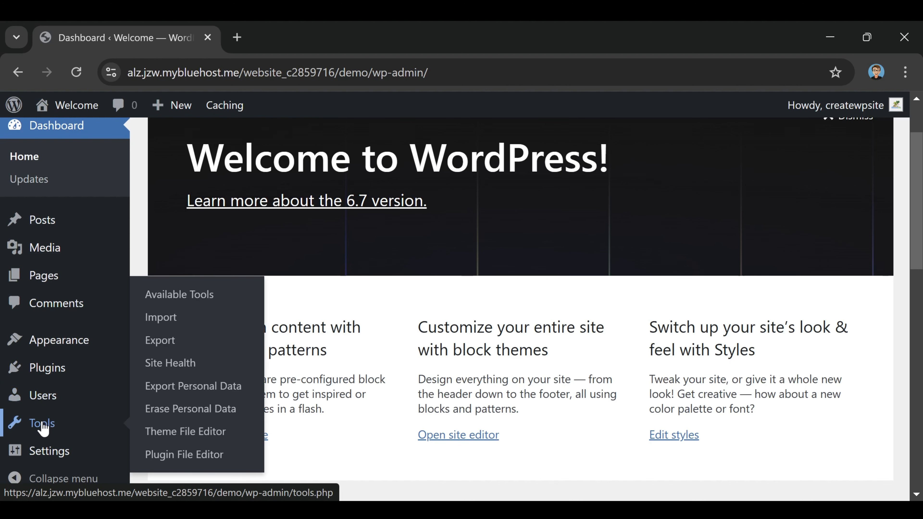
mouse_move(42, 464)
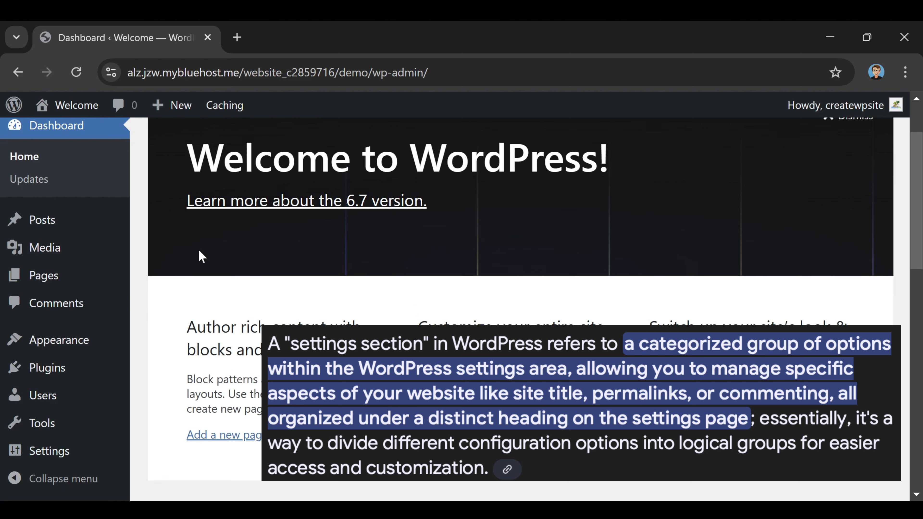
Collapse the admin navigation to icons only and expand it back to full width
left_click(14, 479)
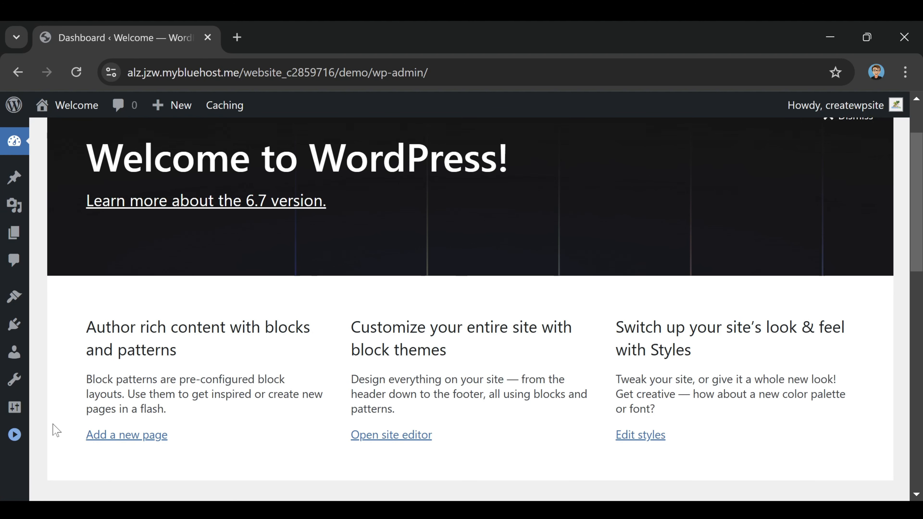
left_click(15, 438)
left_click(15, 479)
left_click(15, 437)
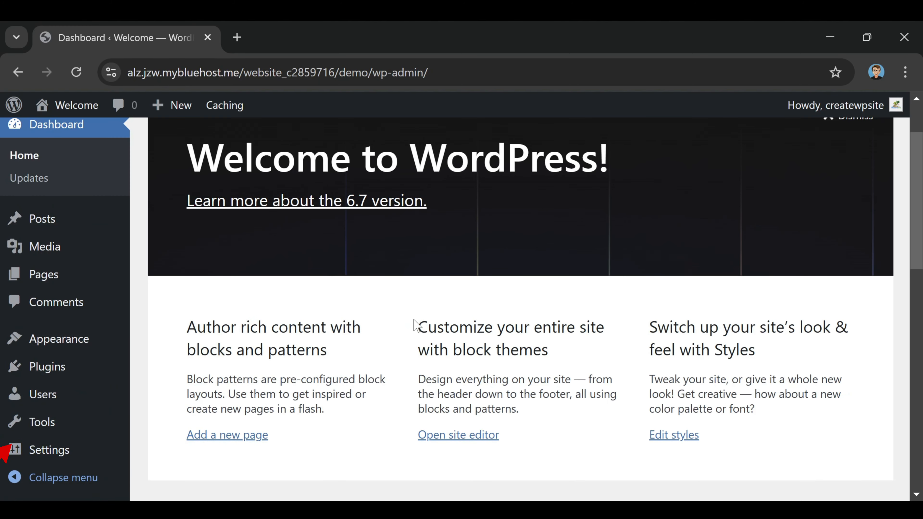
Go to the installed themes and start adding a new theme
scroll(465, 151, "up", 2)
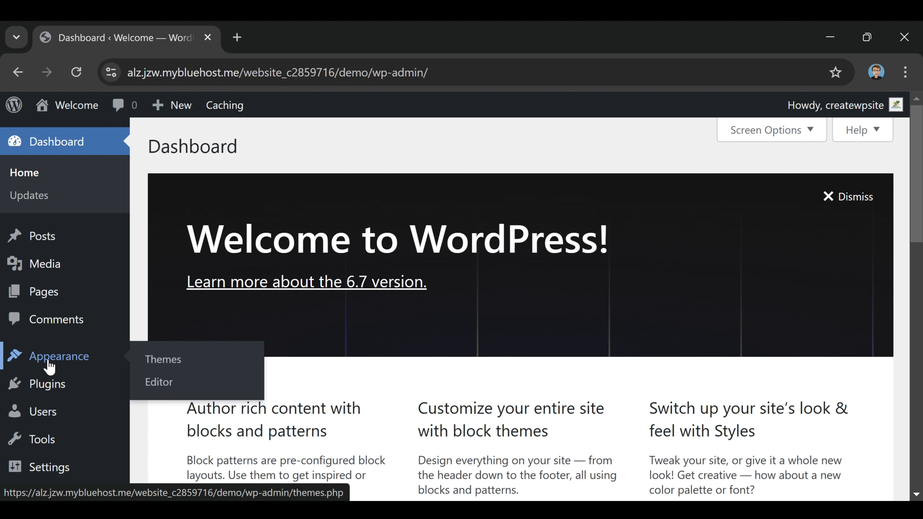
left_click(175, 365)
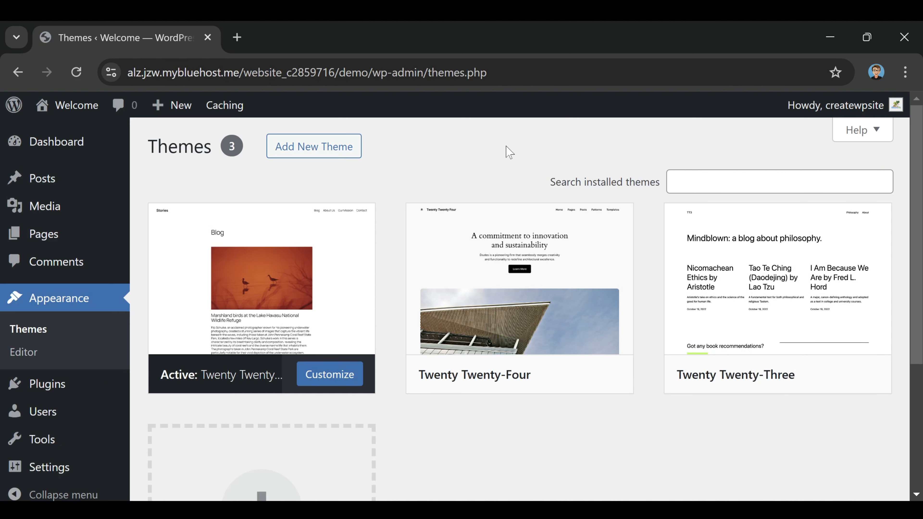
mouse_move(230, 309)
left_click(315, 154)
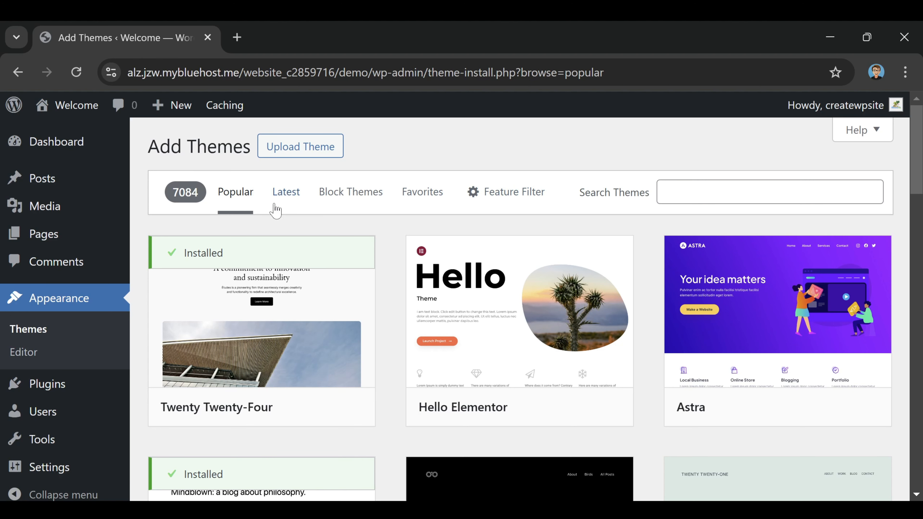
Compare the Latest, Block Themes, Favorites and Popular listings in the theme directory
left_click(286, 197)
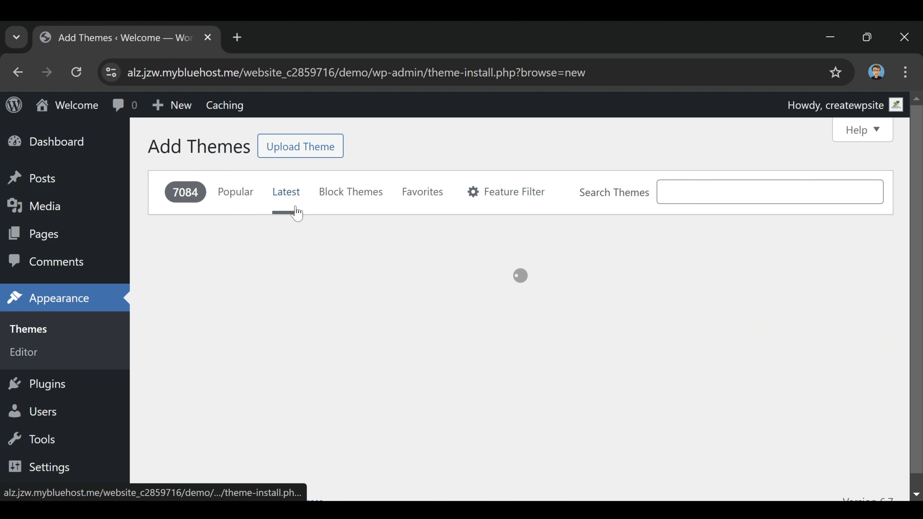
left_click(373, 193)
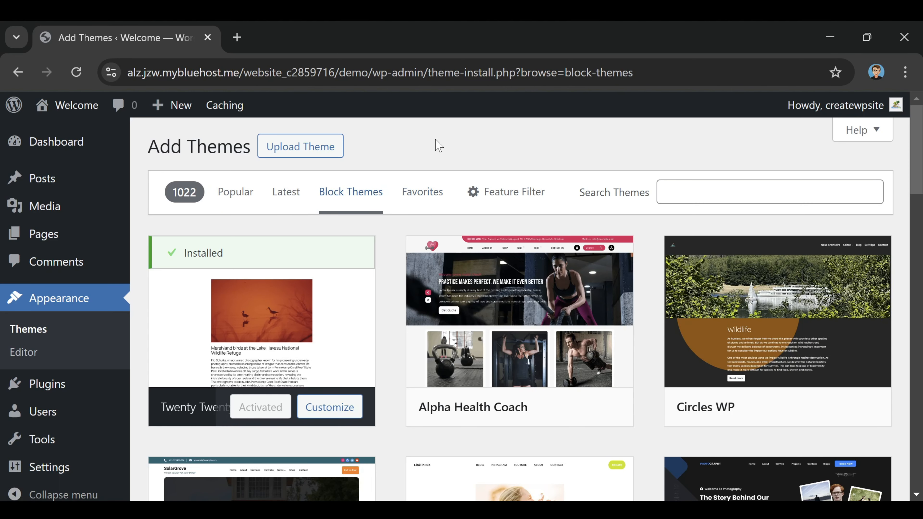
left_click(414, 195)
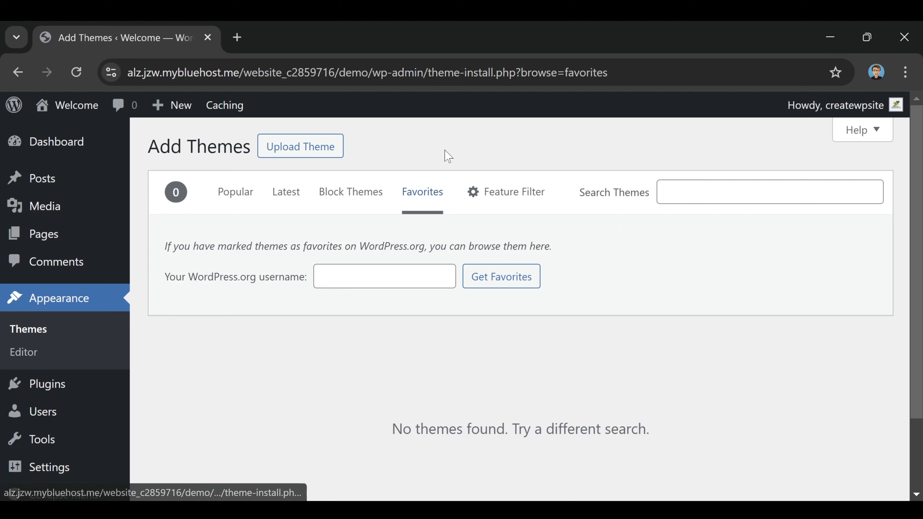
left_click(234, 194)
scroll(542, 291, "down", 5)
scroll(540, 330, "up", 5)
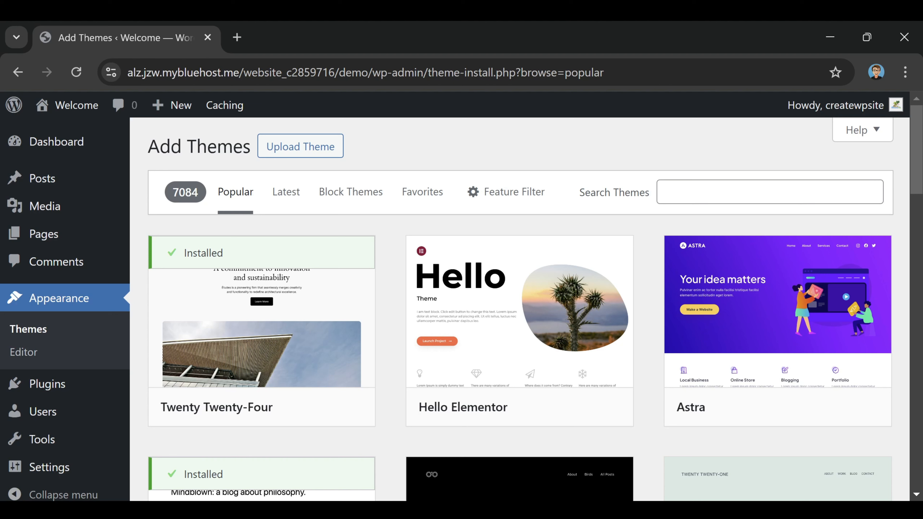
Search the theme directory for "kubio" and install the Kubio theme
left_click(770, 192)
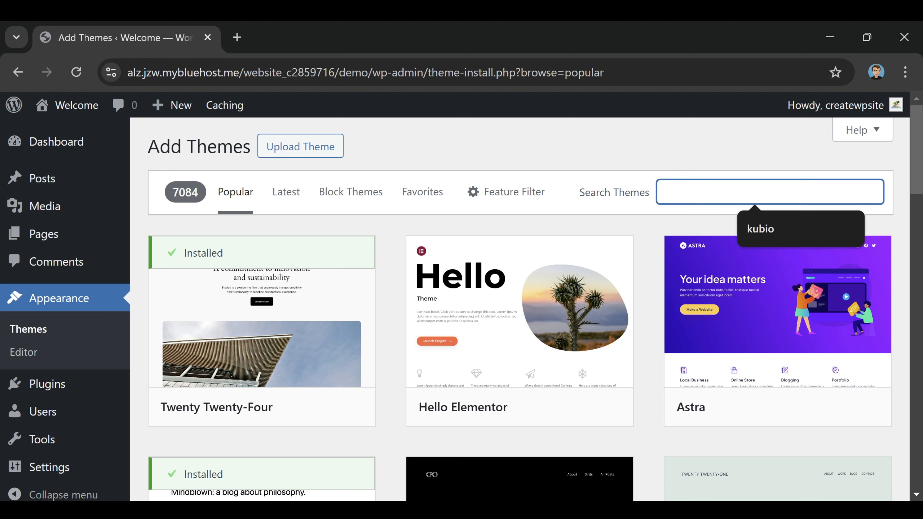
type("kub")
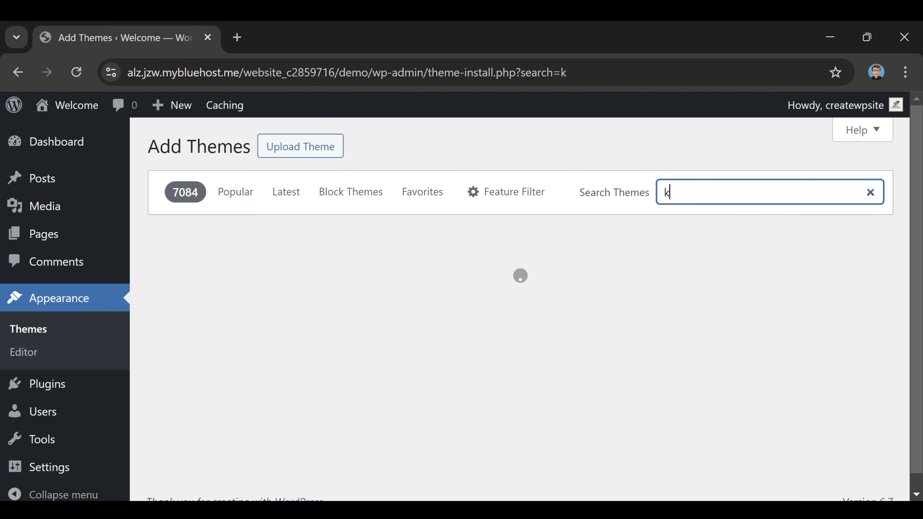
type("io")
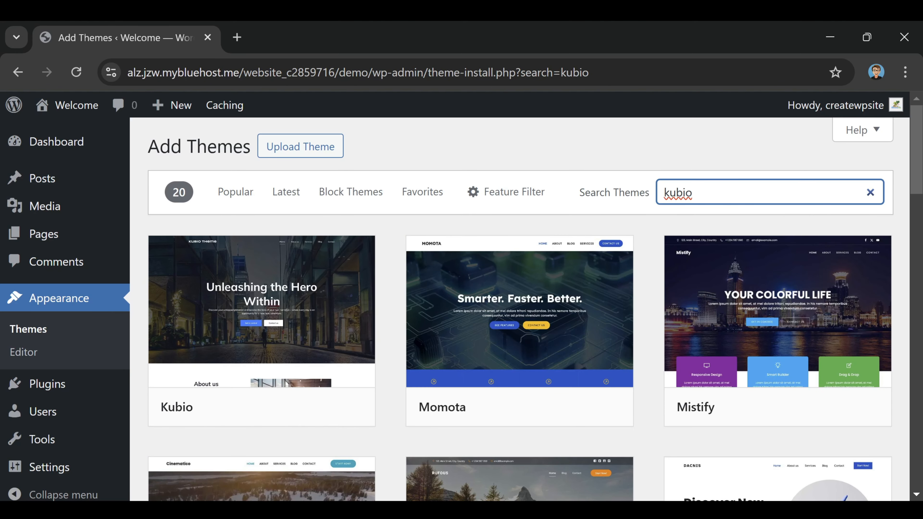
left_click(712, 132)
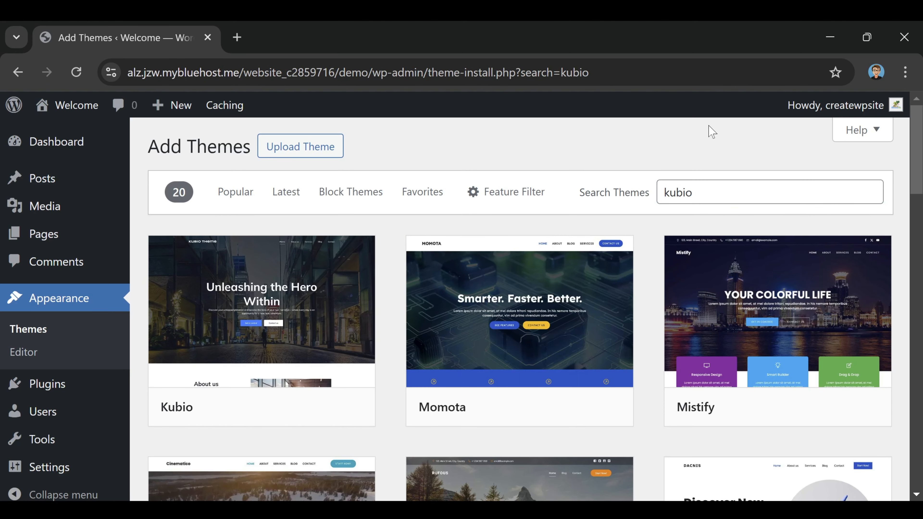
mouse_move(295, 392)
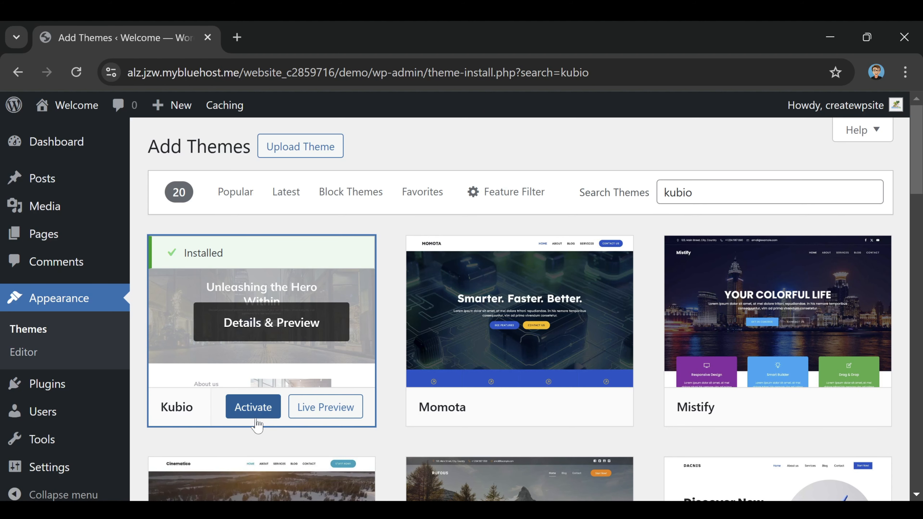
Activate the Kubio theme and start with its predefined Modern design
left_click(255, 418)
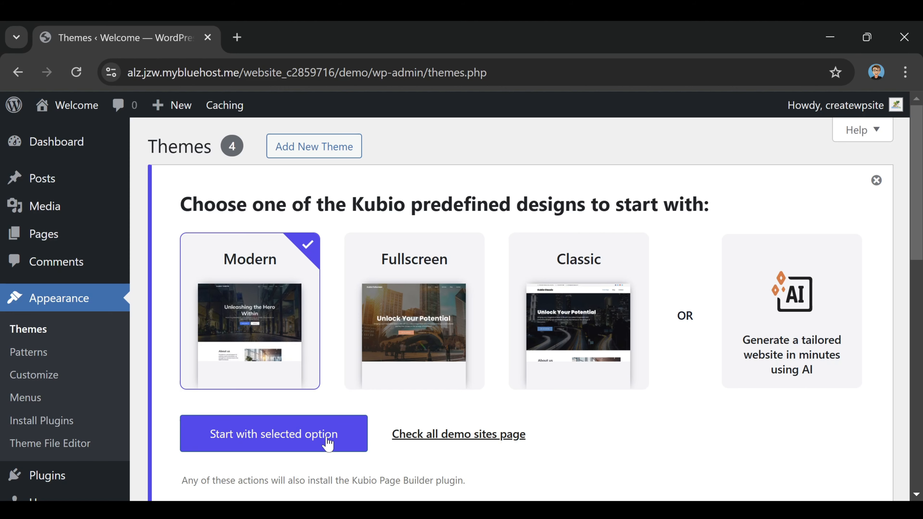
left_click(303, 446)
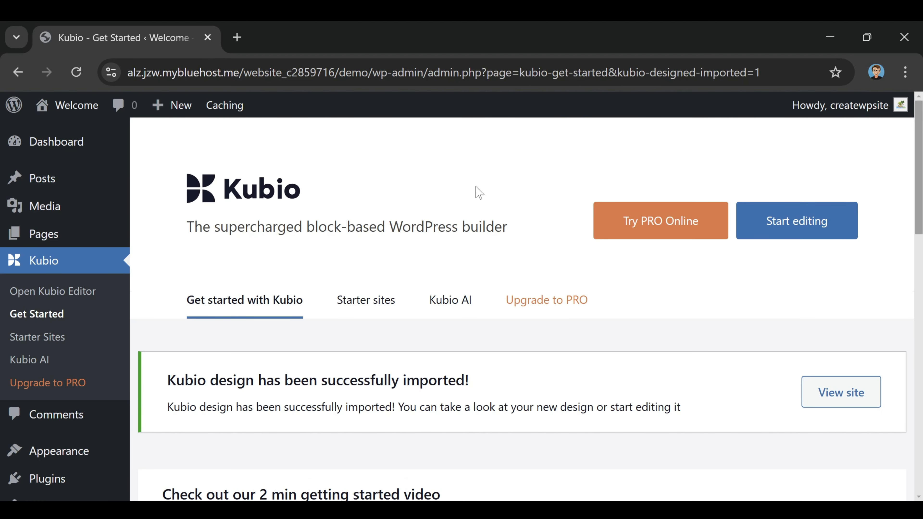
Browse the Kubio starter sites, comparing the free templates with the PRO ones
left_click(367, 317)
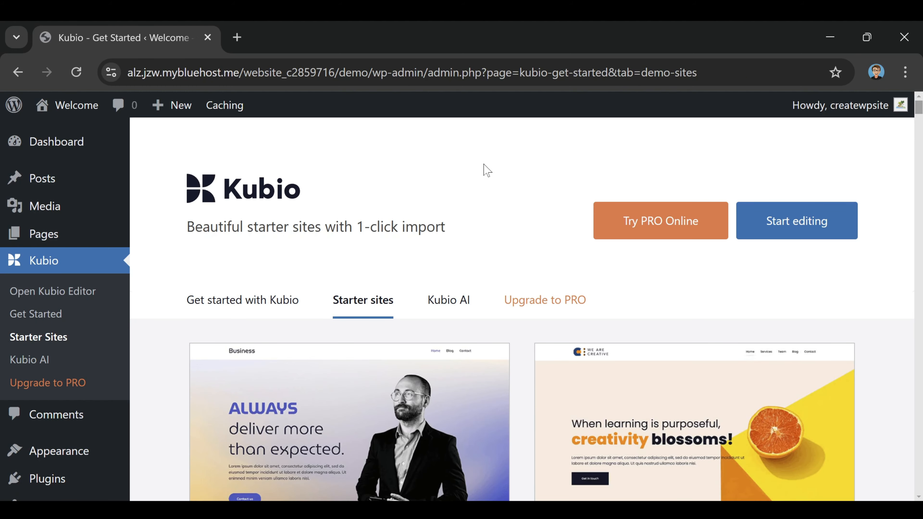
scroll(484, 169, "down", 5)
scroll(466, 320, "down", 1)
scroll(467, 320, "down", 10)
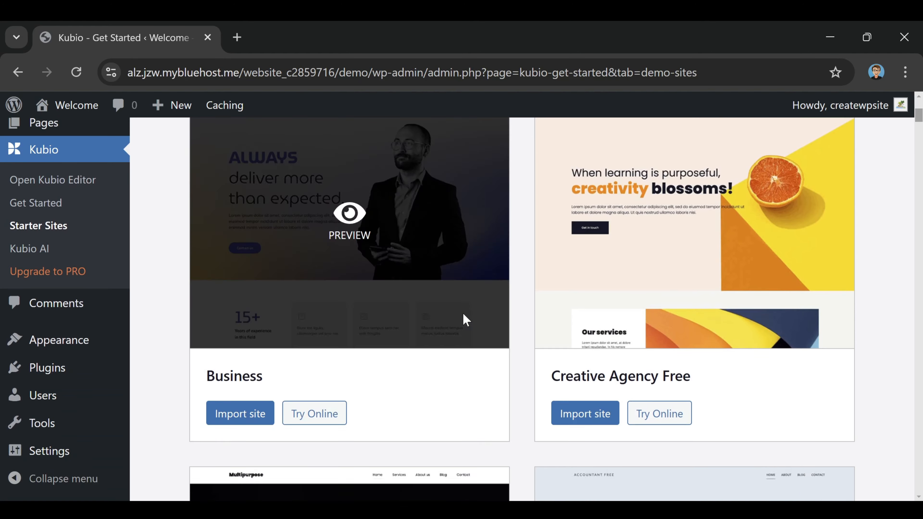
scroll(392, 315, "up", 2)
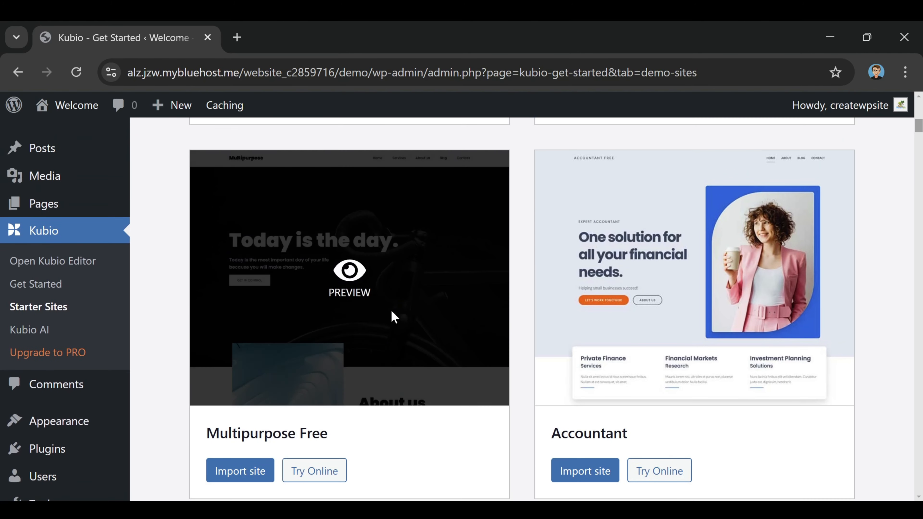
scroll(517, 354, "down", 9)
scroll(521, 356, "down", 12)
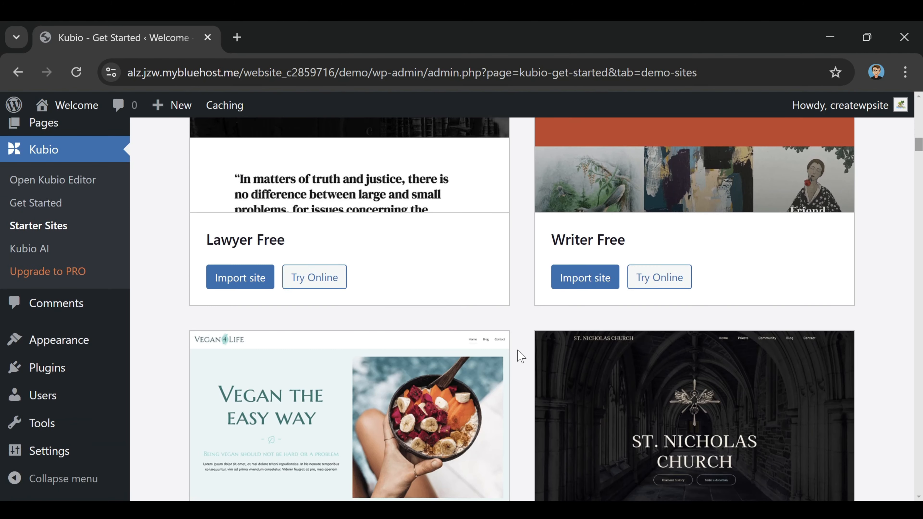
scroll(520, 357, "down", 13)
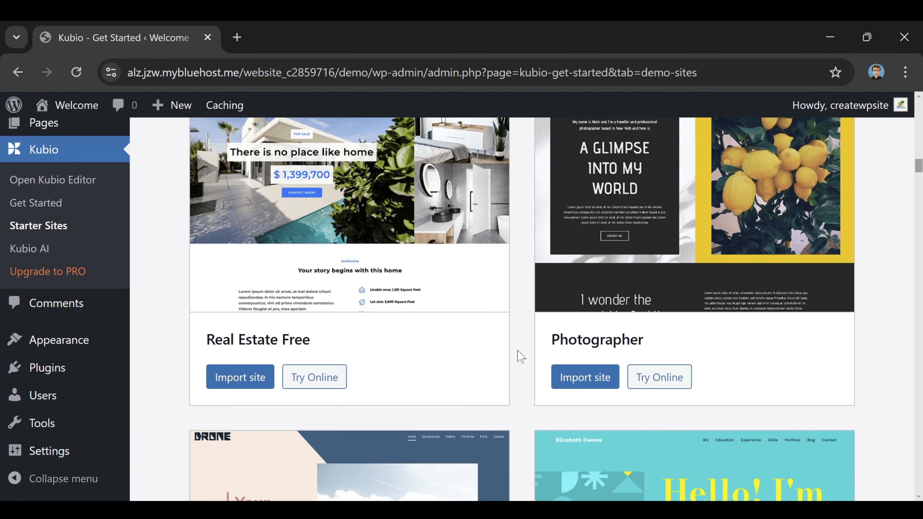
scroll(521, 357, "down", 8)
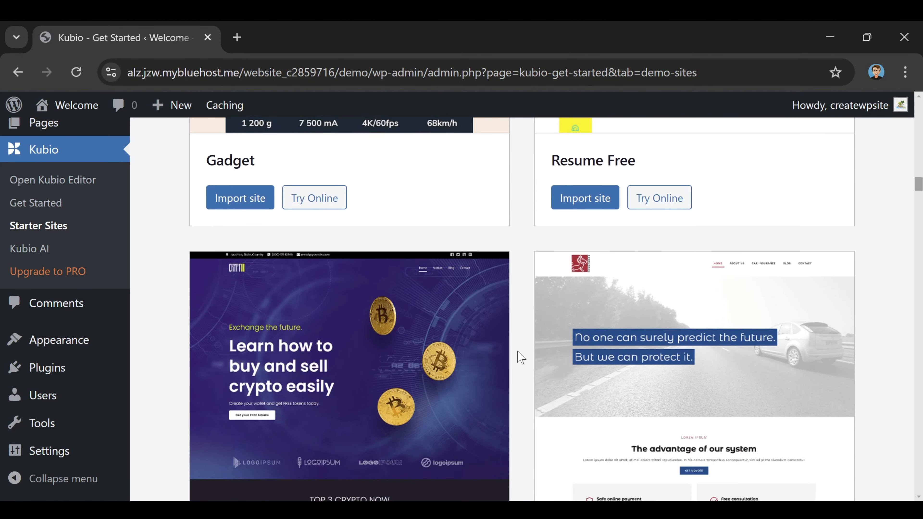
scroll(517, 365, "down", 12)
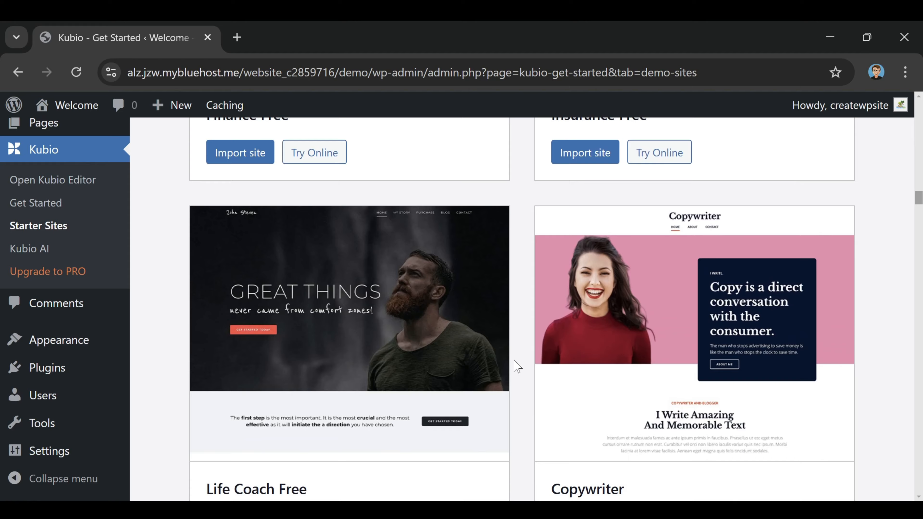
scroll(517, 367, "down", 8)
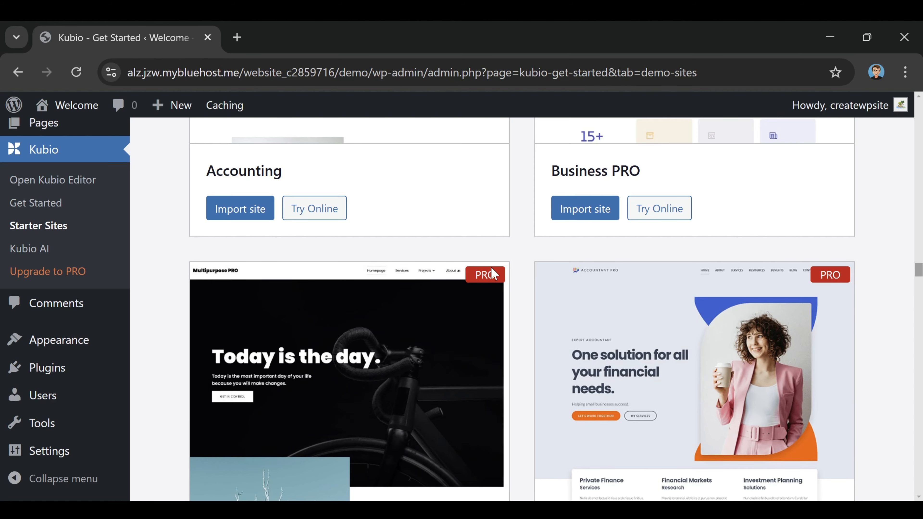
scroll(520, 265, "down", 10)
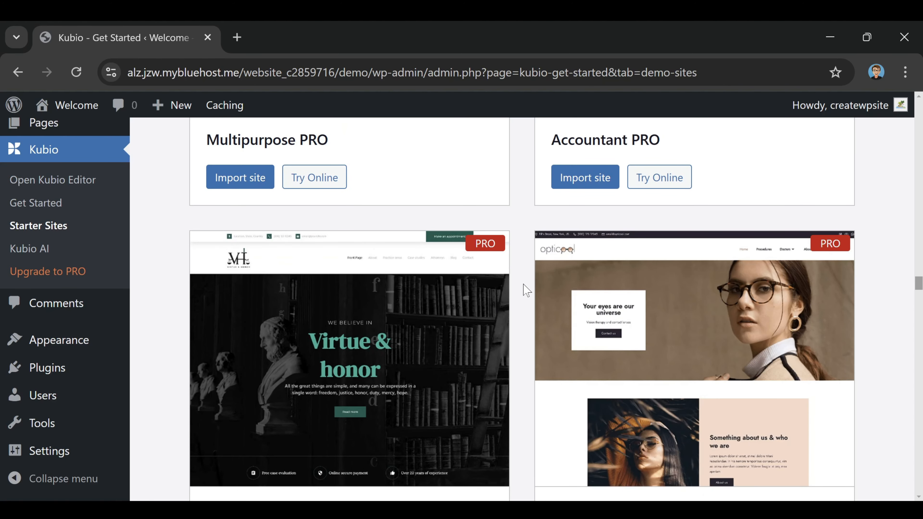
scroll(526, 291, "up", 5)
scroll(525, 293, "up", 10)
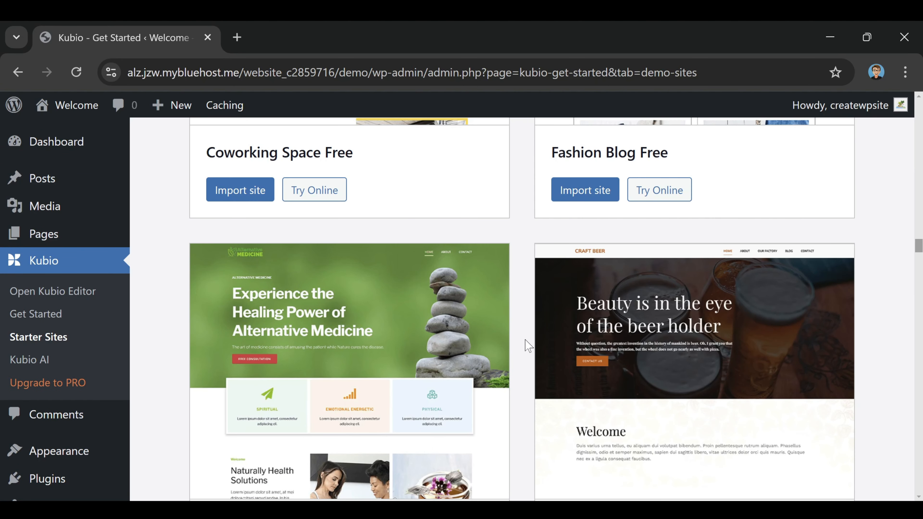
scroll(517, 353, "up", 15)
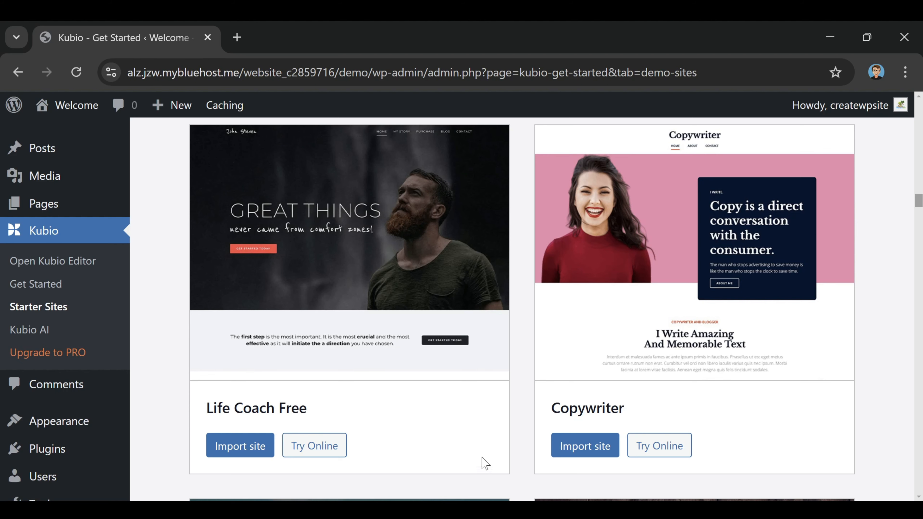
Import the Copywriter starter site with its required plugin and start editing it in the Kubio editor
left_click(583, 453)
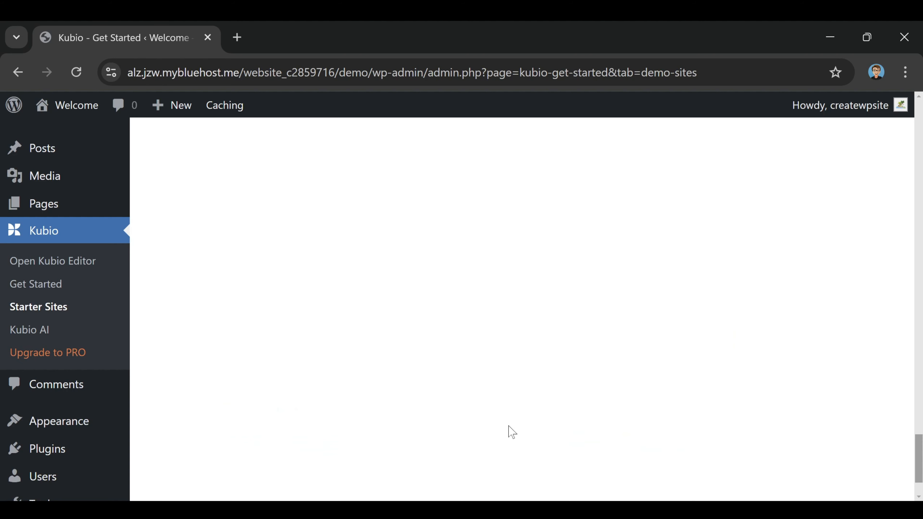
left_click_drag(921, 465, 921, 210)
scroll(880, 279, "down", 5)
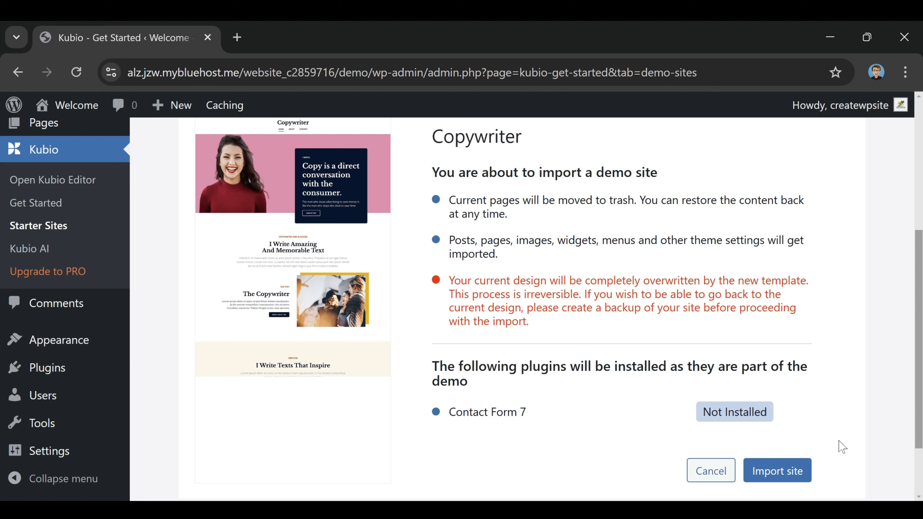
left_click(782, 480)
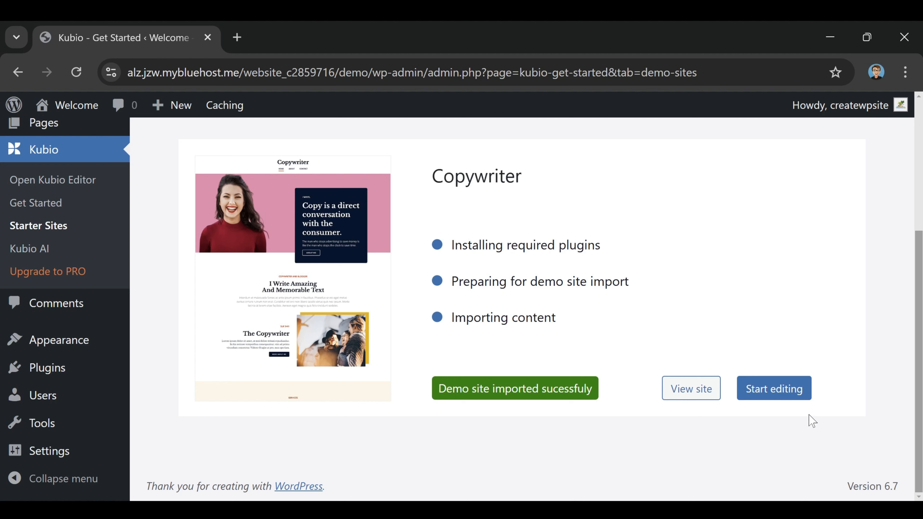
left_click(771, 400)
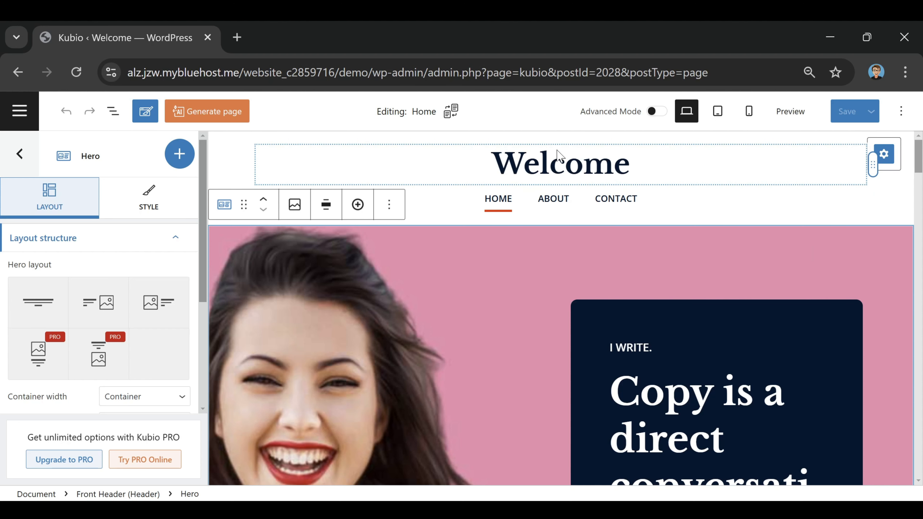
Try editing the site title text in the header logo's properties
left_click(552, 168)
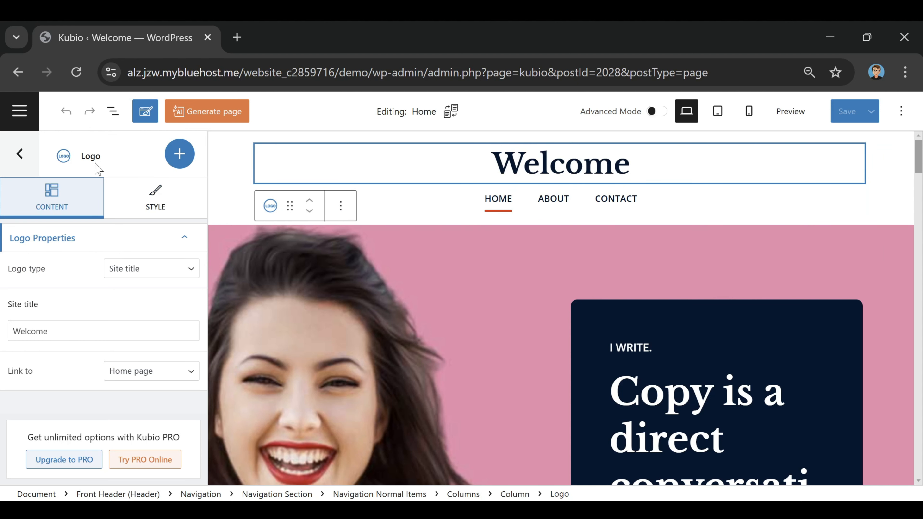
left_click(72, 331)
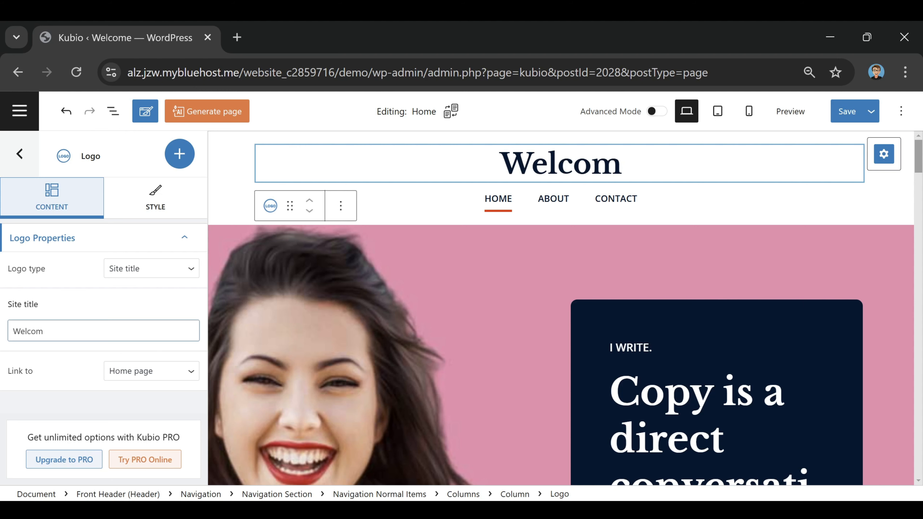
type("e")
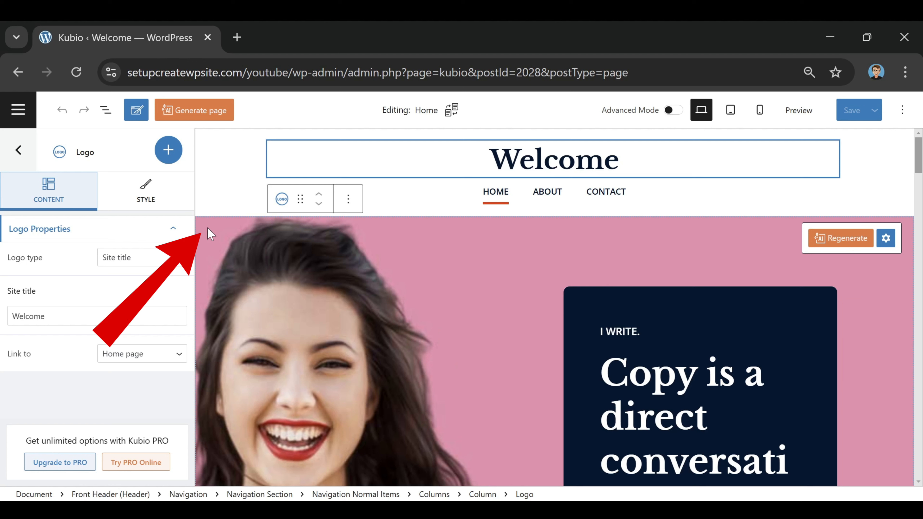
Select the hero section and open the media picker for changing its background image
left_click(210, 235)
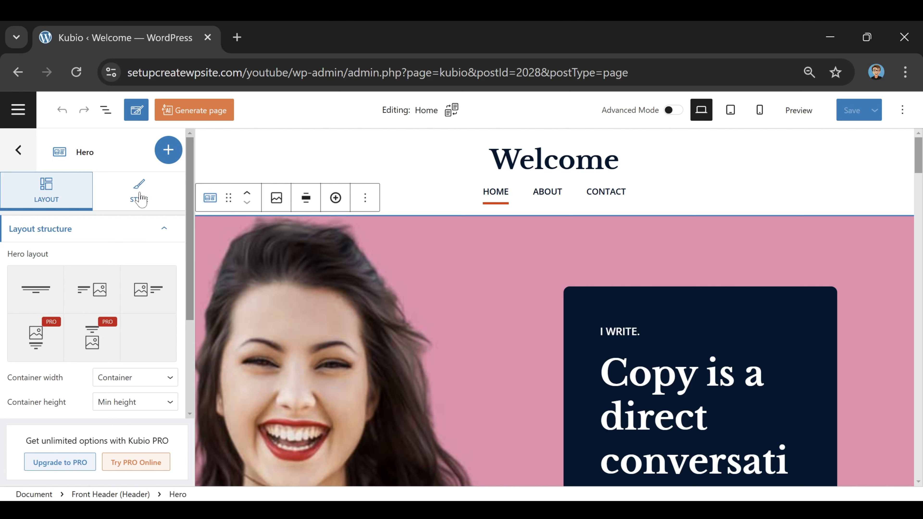
left_click(139, 199)
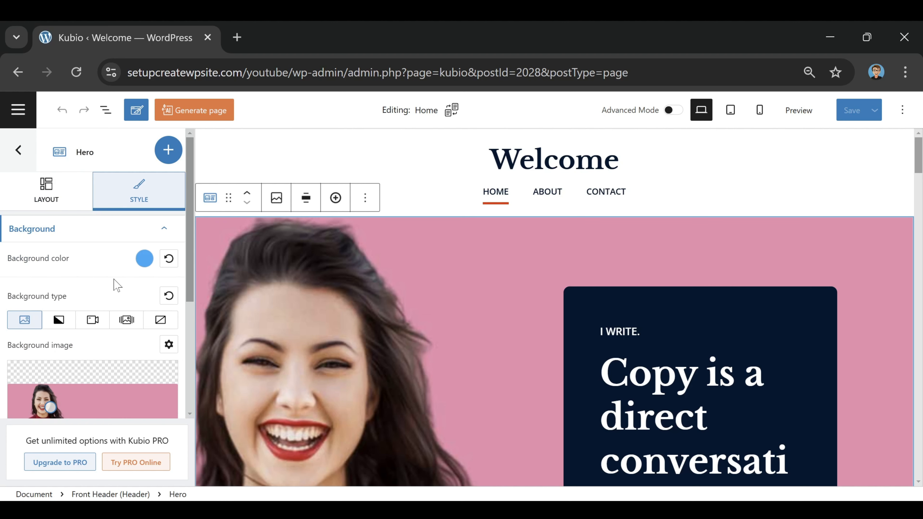
scroll(117, 284, "down", 2)
scroll(114, 284, "down", 2)
scroll(114, 288, "up", 2)
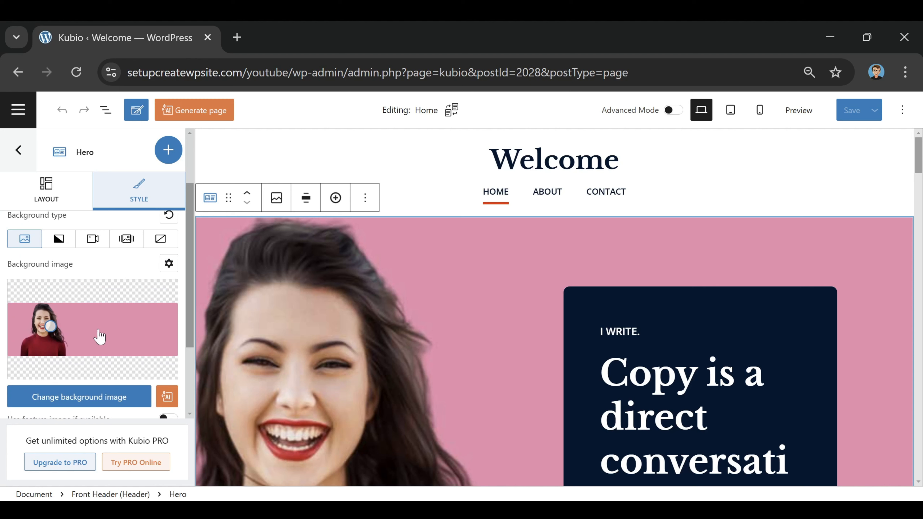
left_click(71, 402)
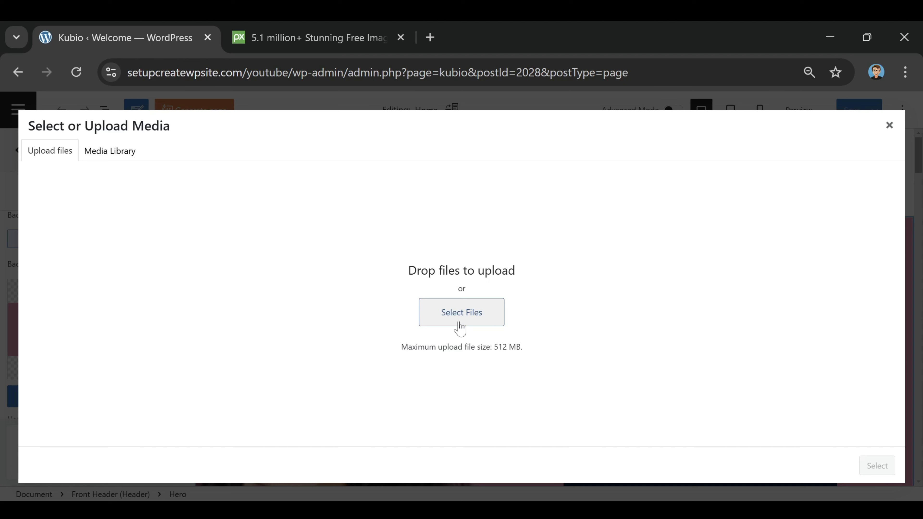
Look through the royalty-free images on Pixabay, return to the media picker and close the Pixabay page
left_click(338, 40)
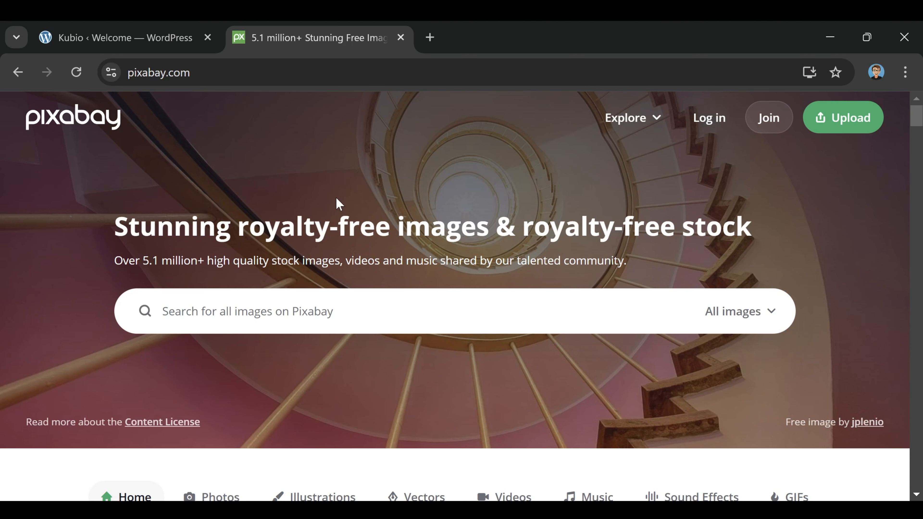
left_click(179, 36)
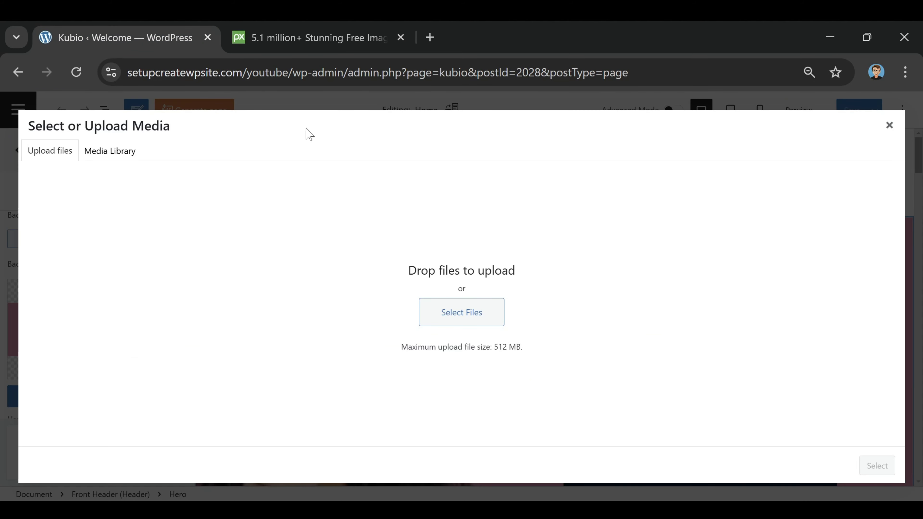
left_click(308, 39)
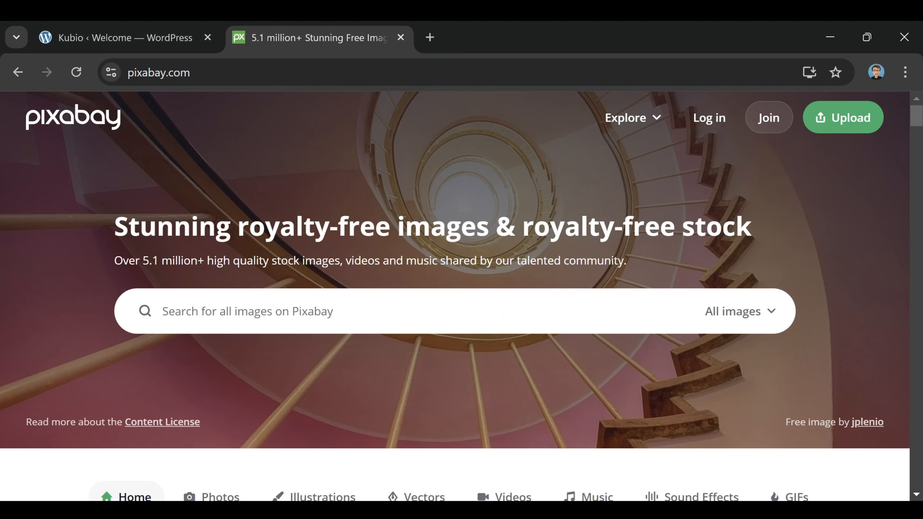
left_click(251, 312)
scroll(422, 268, "down", 18)
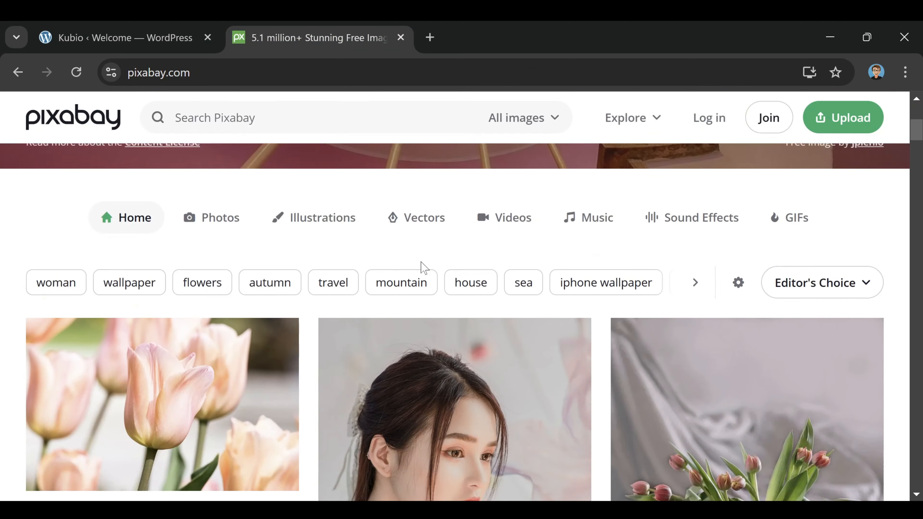
scroll(423, 279, "down", 3)
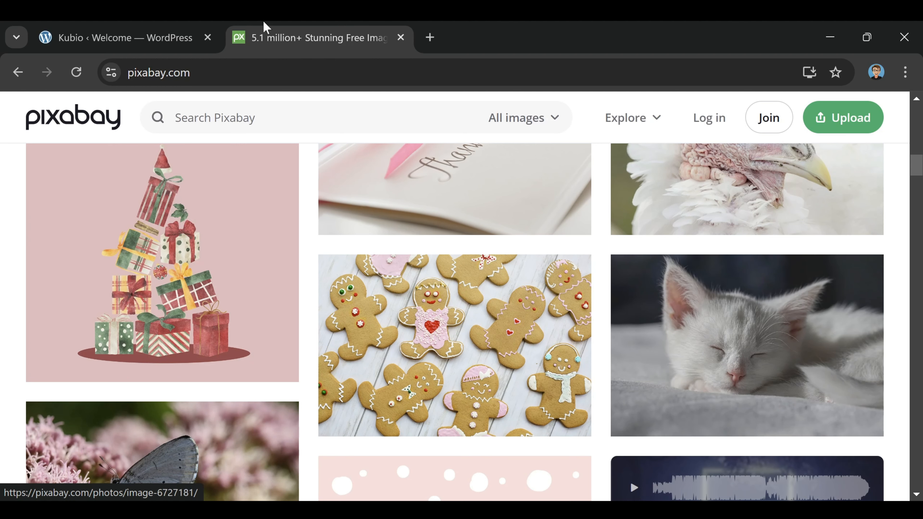
left_click(174, 48)
left_click(401, 38)
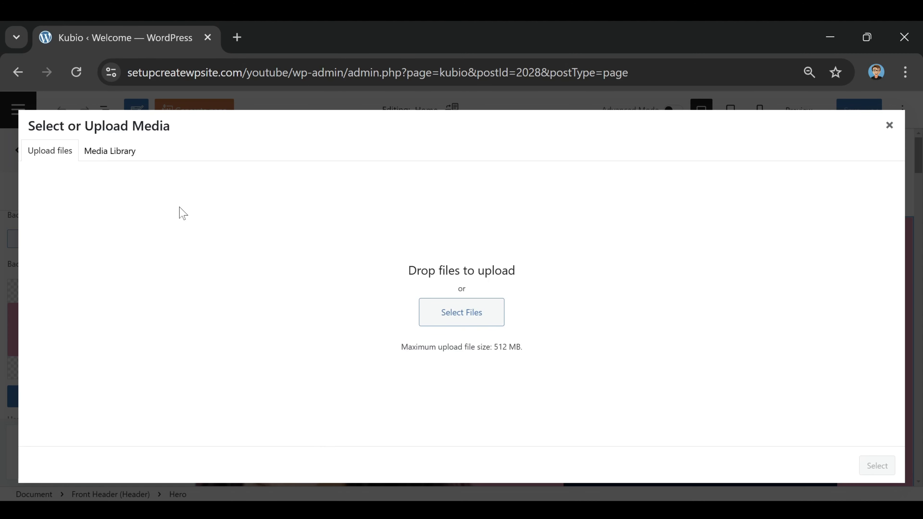
Set the hero background to summer-2880261_1920.jpg from the media library and move the image's focal point onto the camera
left_click(113, 160)
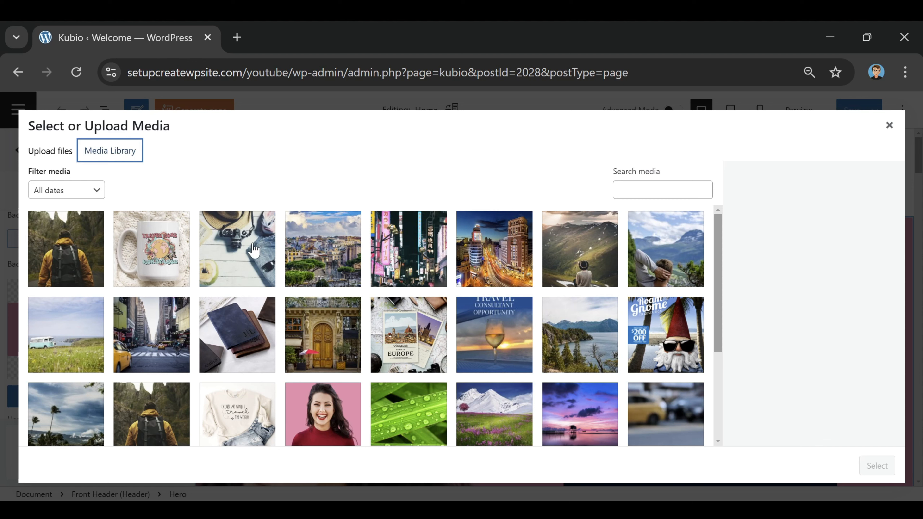
left_click(250, 251)
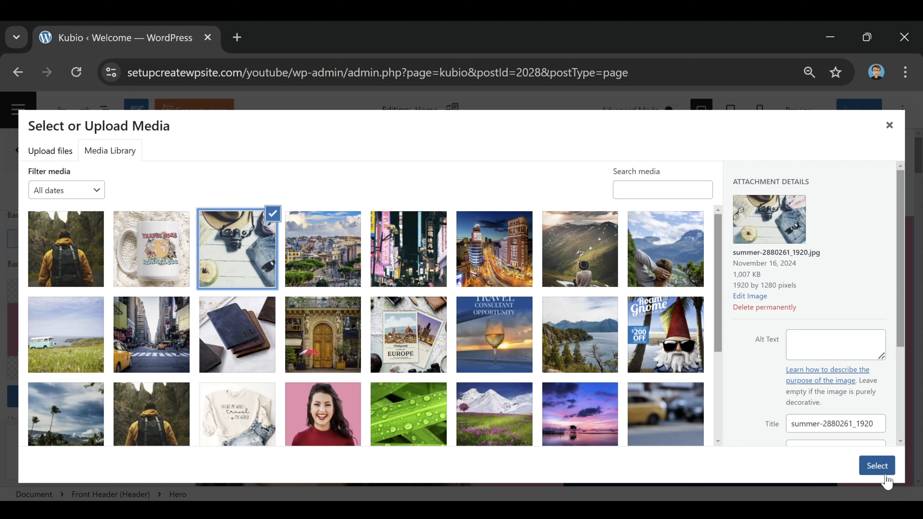
left_click(879, 471)
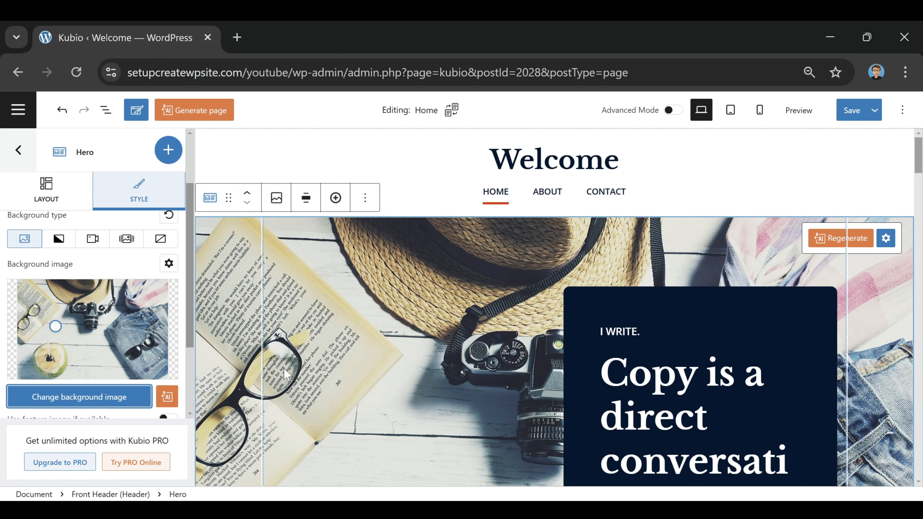
left_click_drag(56, 327, 79, 320)
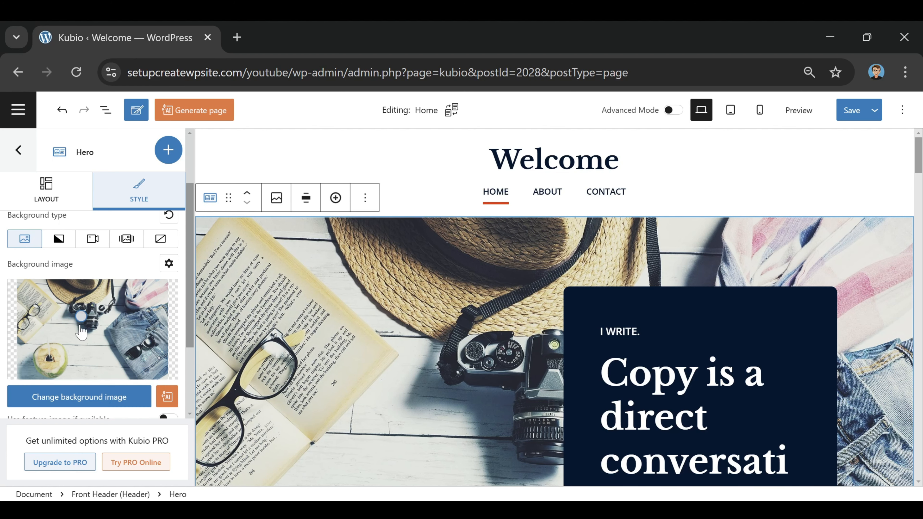
mouse_move(82, 316)
left_mouse_down()
mouse_move(39, 296)
mouse_move(133, 323)
mouse_move(95, 320)
left_mouse_up()
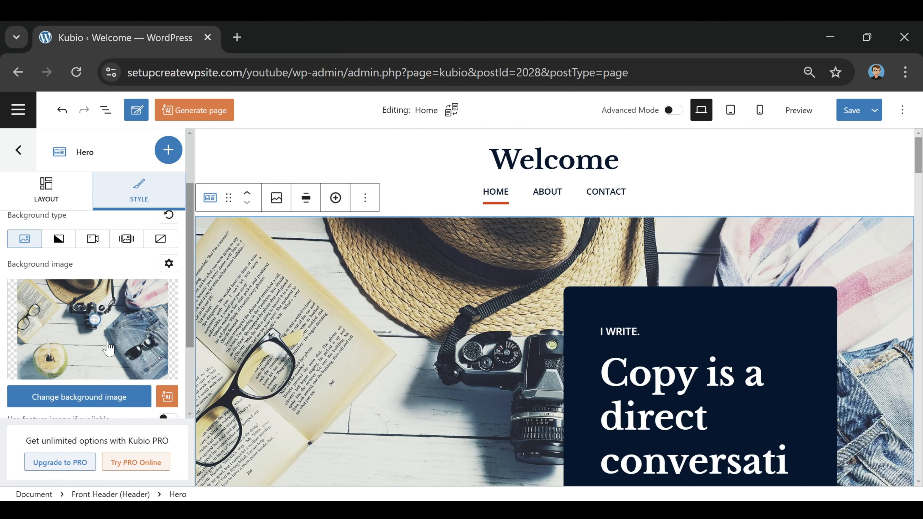
Save the home page with its new hero background
left_click(851, 110)
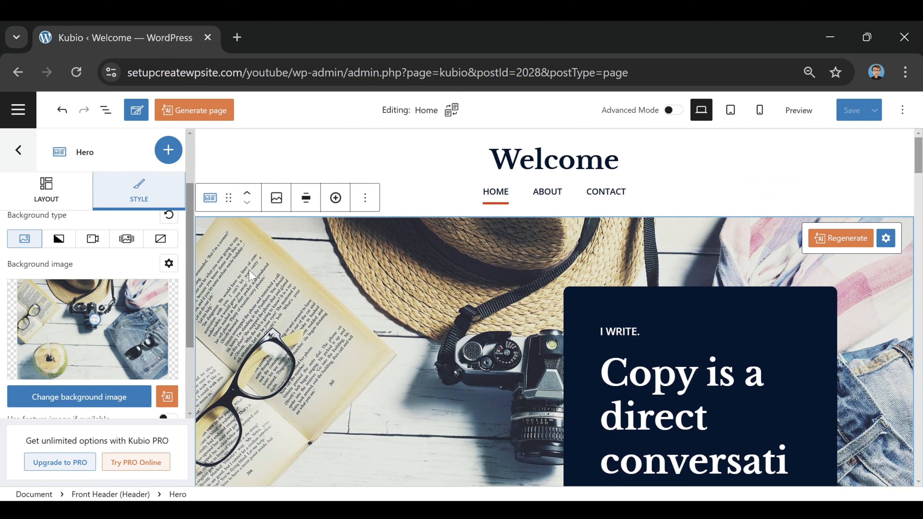
scroll(251, 276, "down", 5)
scroll(251, 277, "down", 3)
scroll(251, 276, "up", 8)
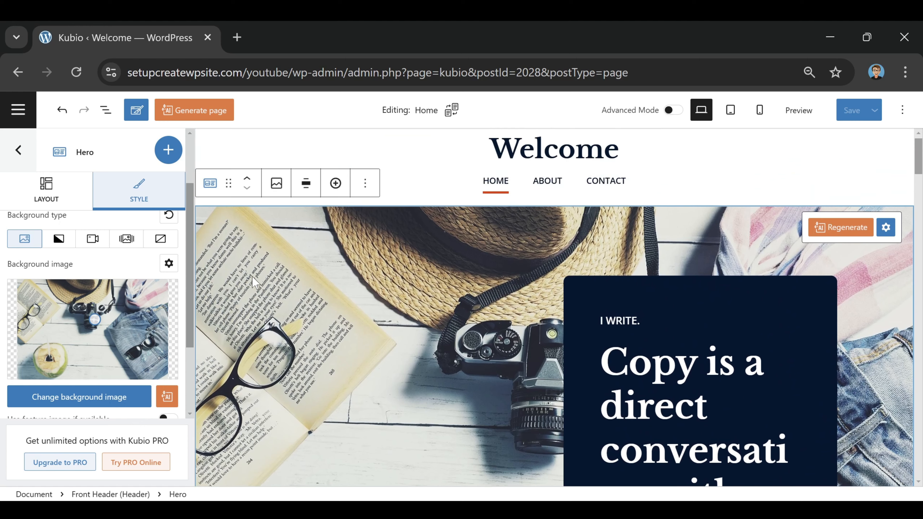
Try the Logo image type for the header logo and switch it back to Site title
left_click(475, 171)
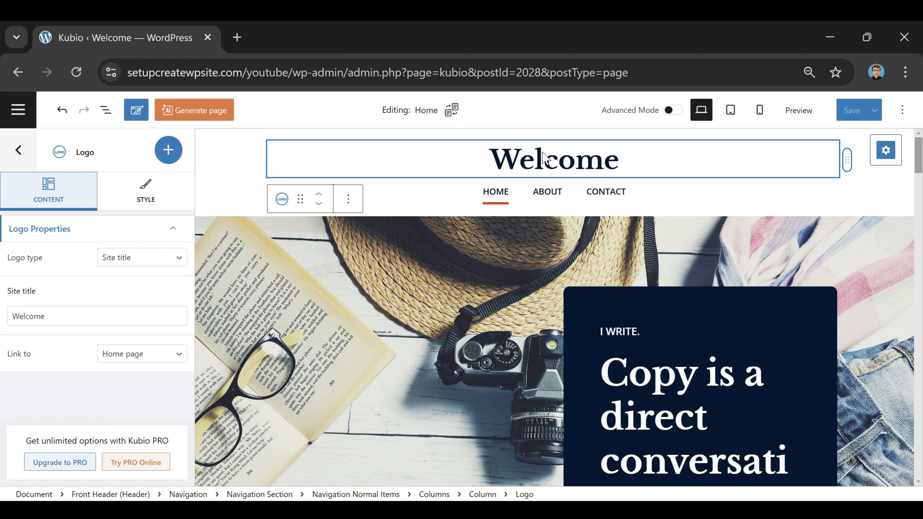
left_click(121, 257)
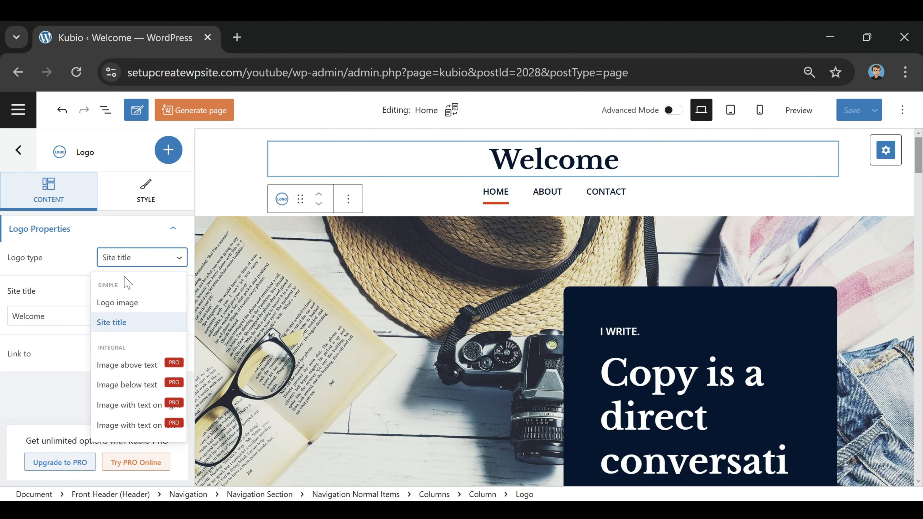
left_click(131, 305)
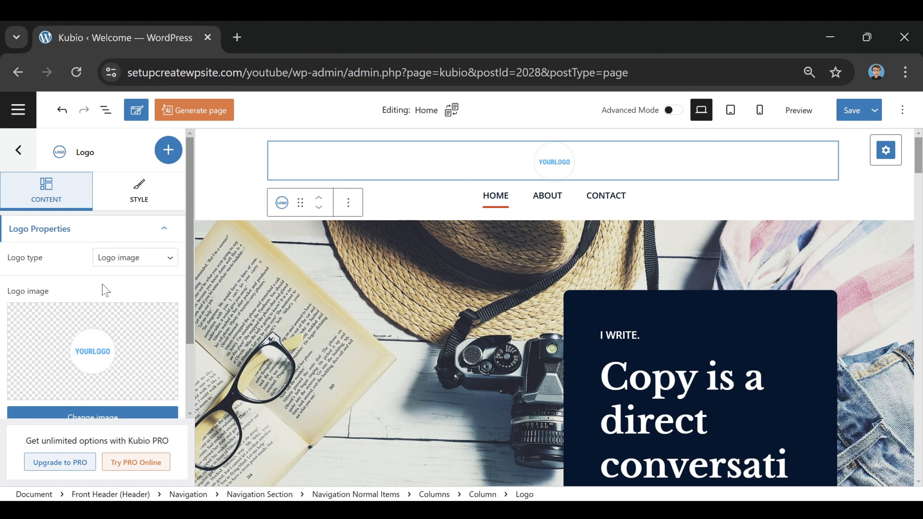
left_click(134, 267)
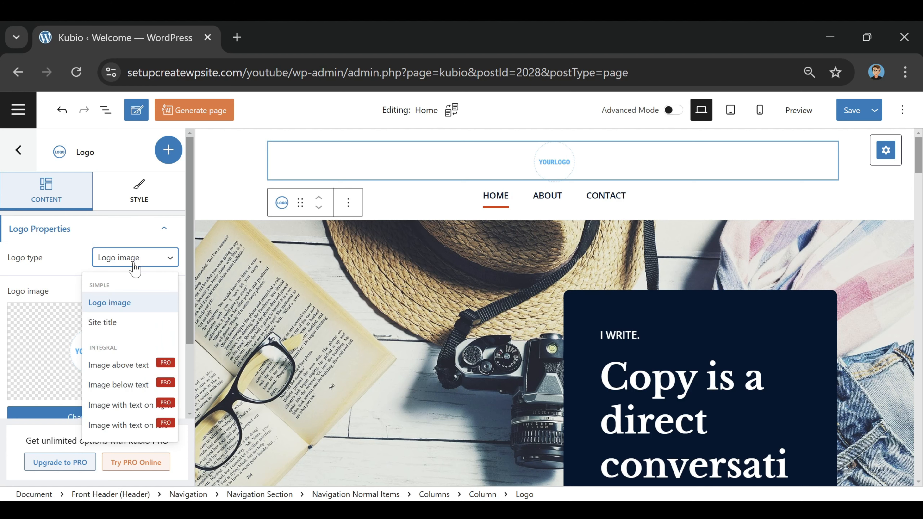
left_click(124, 322)
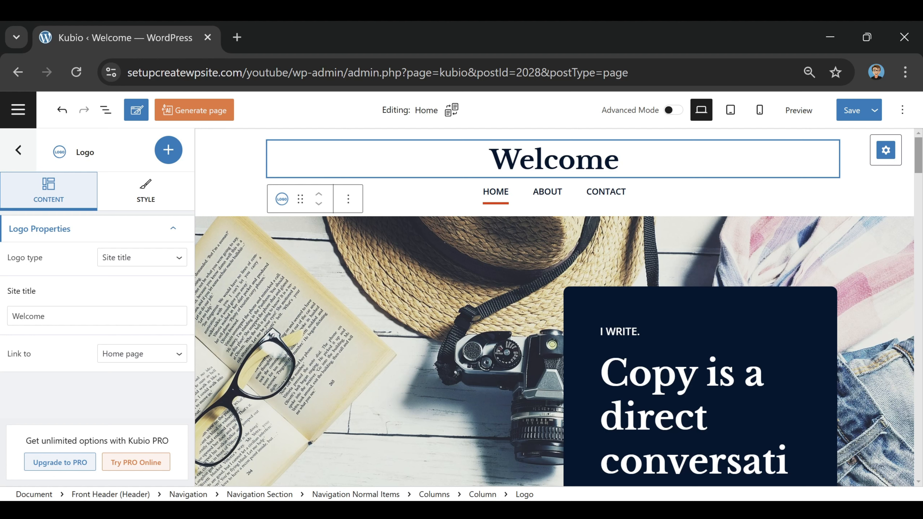
Replace the header logo's site title with "The Global Traveler"
left_click_drag(45, 316, 5, 318)
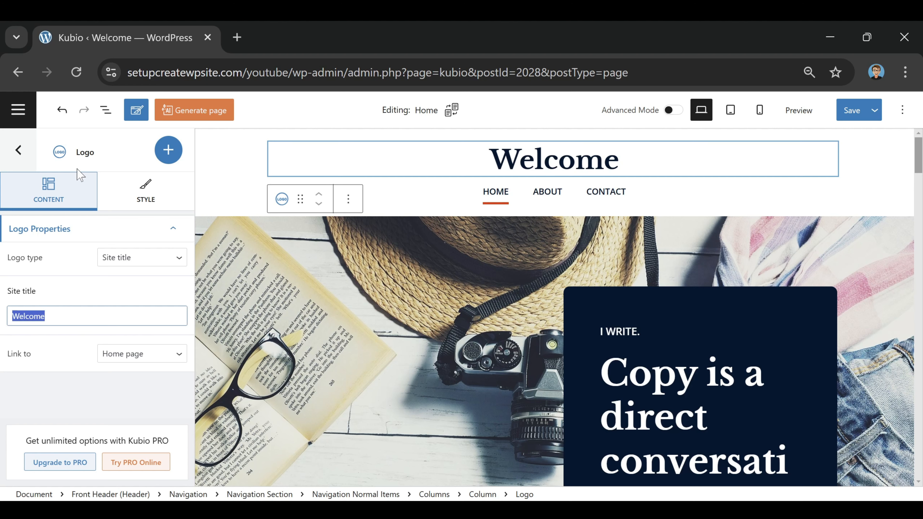
key("BackSpace")
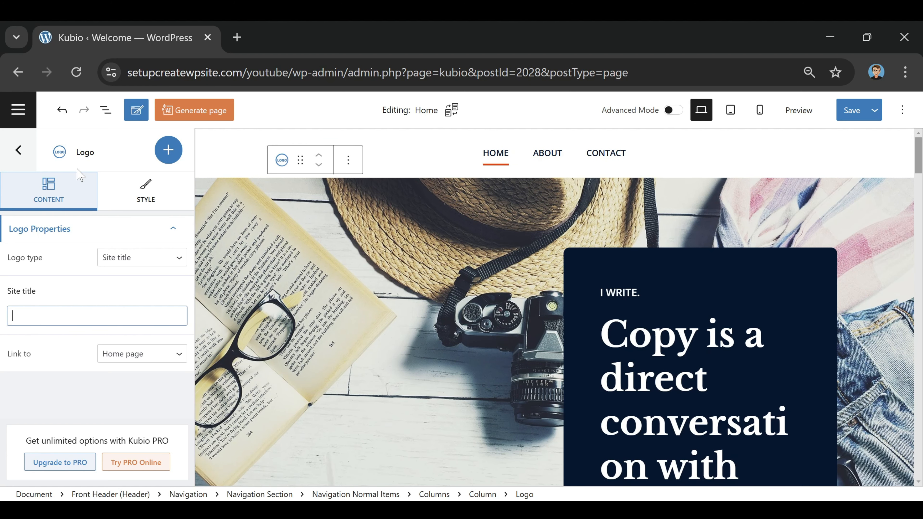
type("The Global Traveler")
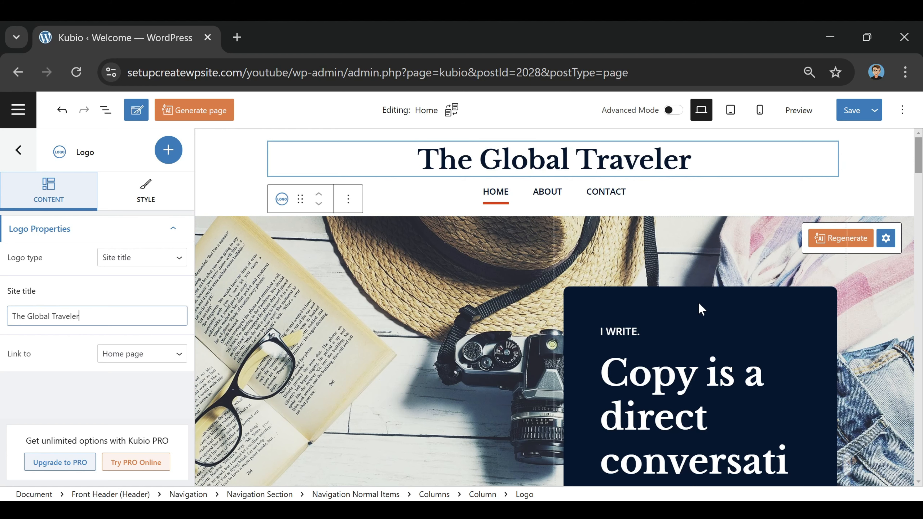
Replace the main hero heading with "Lost and Found: Discovering the World Through Travel" and widen its column to about 57.49%
scroll(698, 307, "down", 3)
scroll(598, 307, "down", 4)
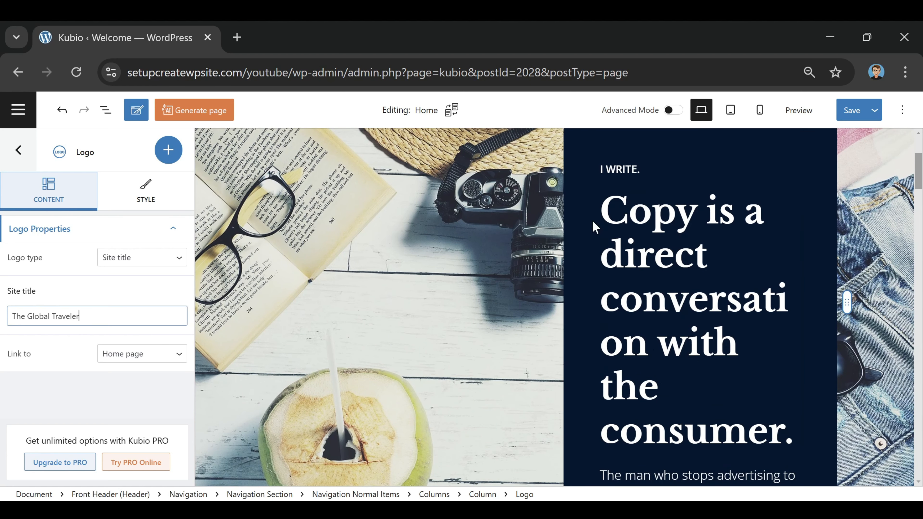
scroll(696, 451, "down", 2)
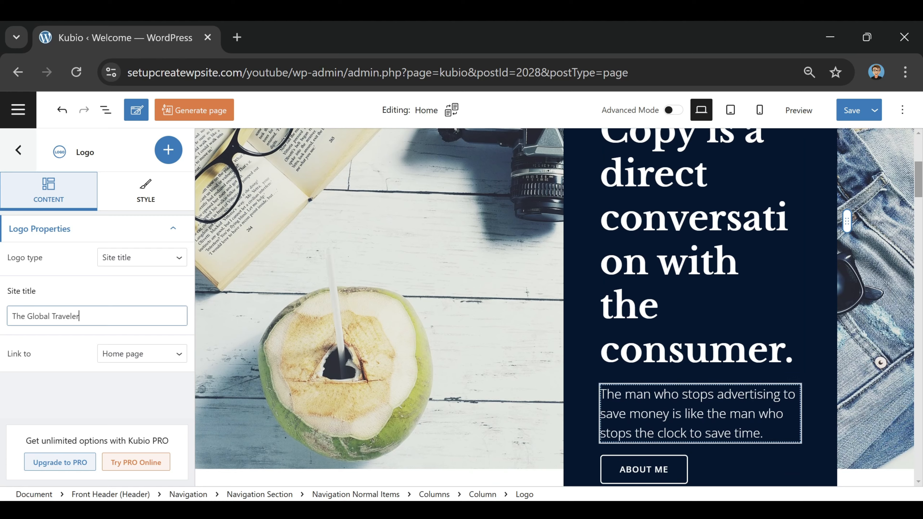
scroll(516, 307, "up", 2)
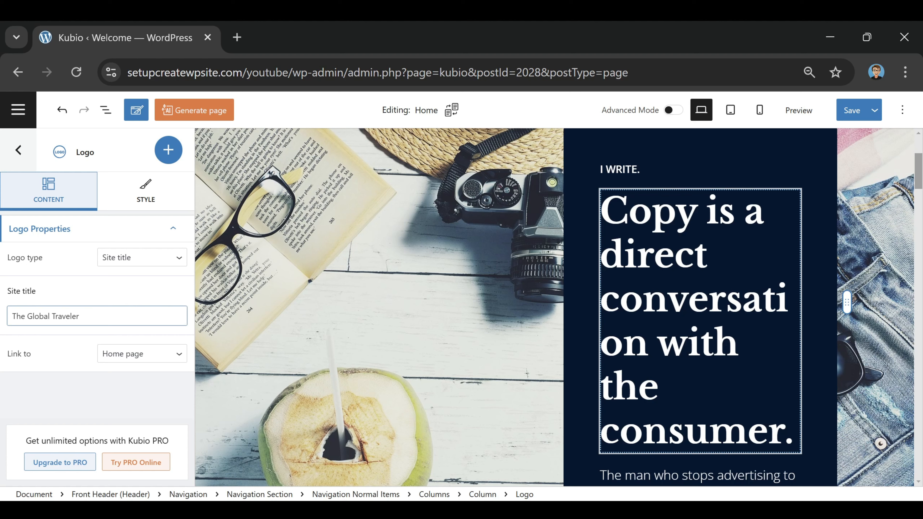
left_click(674, 256)
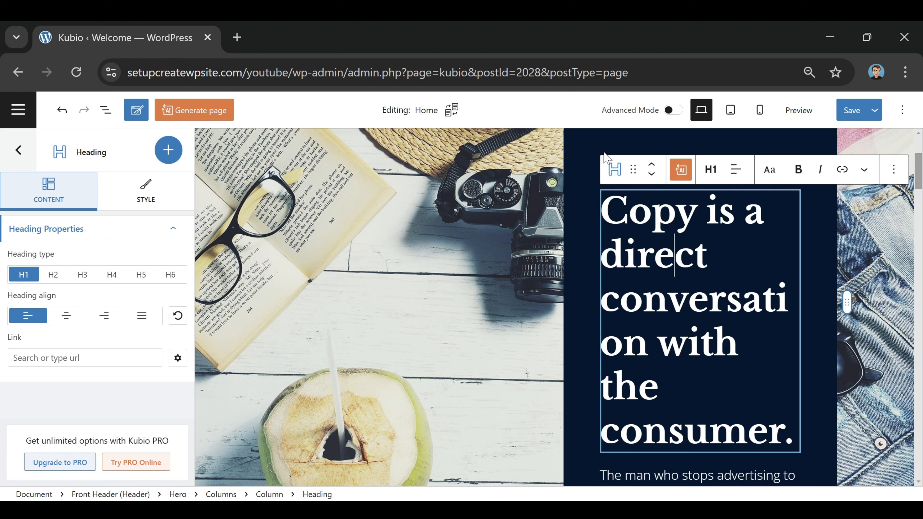
left_click(591, 179)
left_click(638, 169)
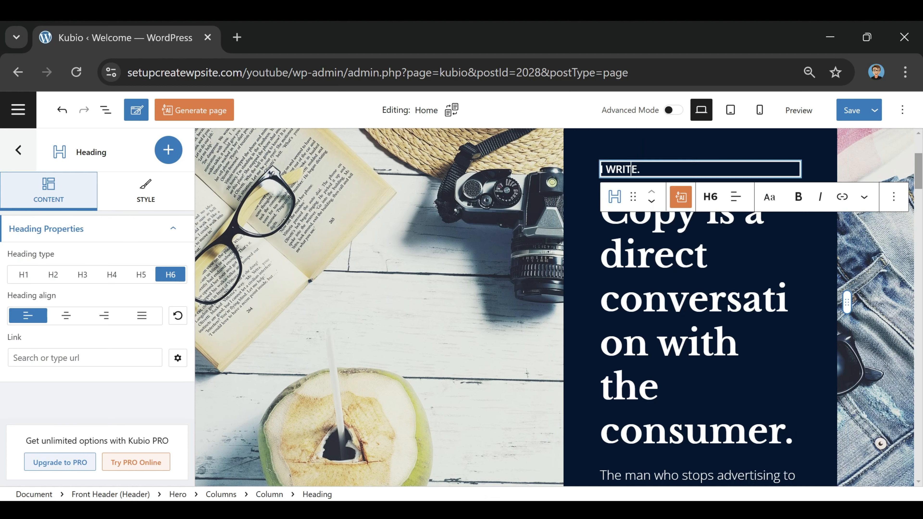
left_click(688, 305)
left_click(784, 433)
left_click_drag(795, 433, 601, 209)
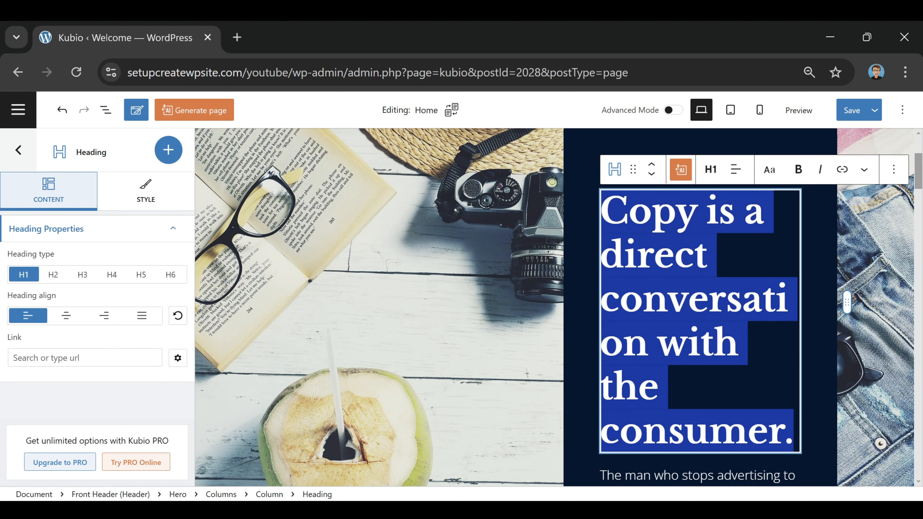
key("BackSpace")
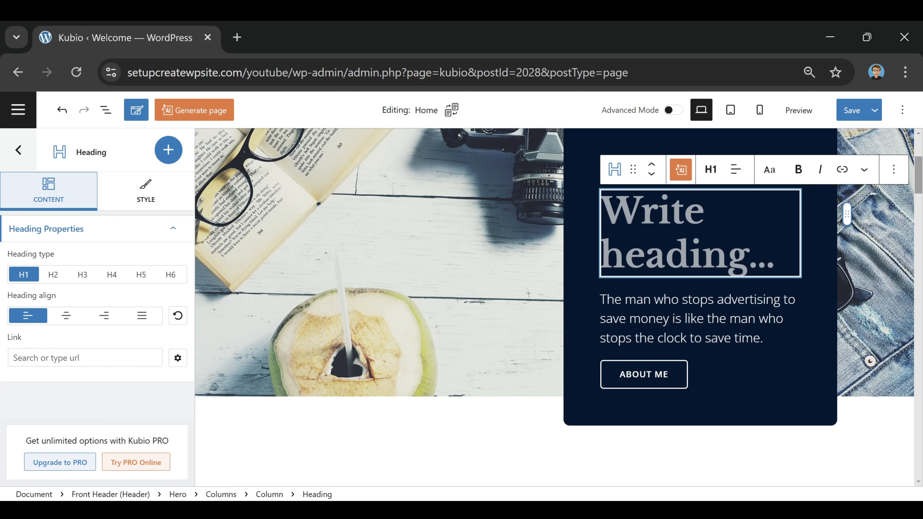
type("Lost and Found: Discovering the World Through Travel")
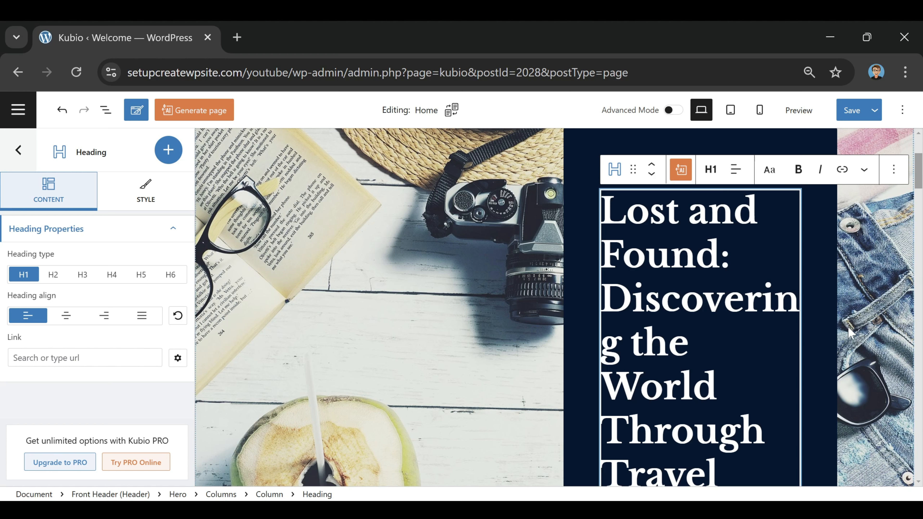
left_click_drag(842, 326, 903, 337)
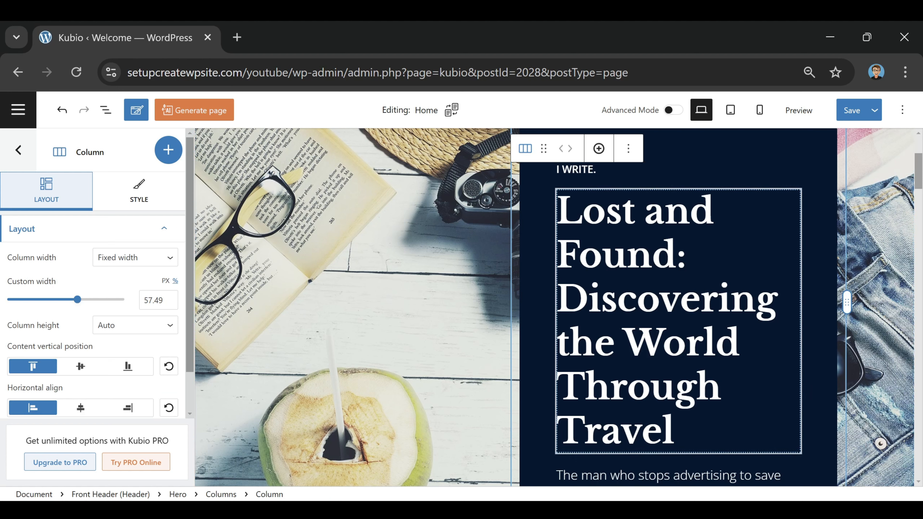
Change the small heading above the main hero heading to "TRAVEL."
left_click(581, 169)
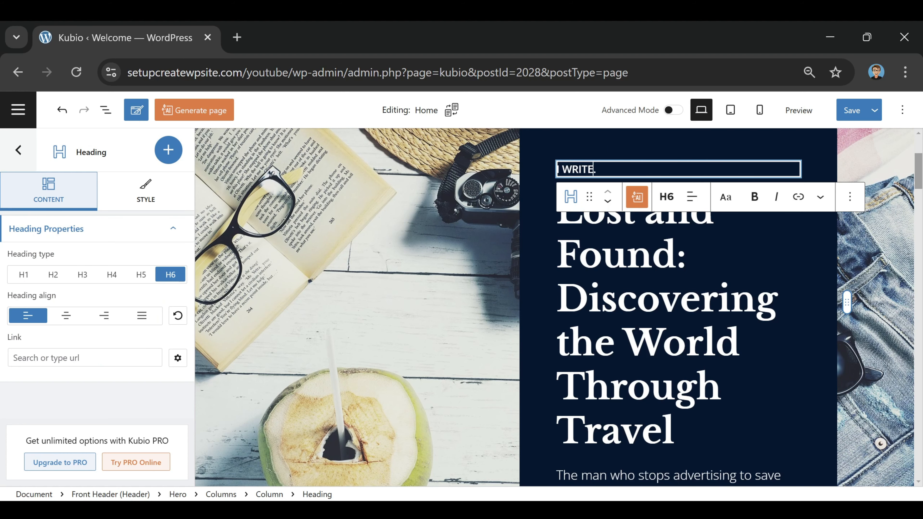
key("BackSpace")
key("BackSpace")
key("BackSpace")
key("BackSpace")
left_click(627, 386)
Select the text of the paragraph beneath the hero heading for editing
scroll(627, 386, "down", 2)
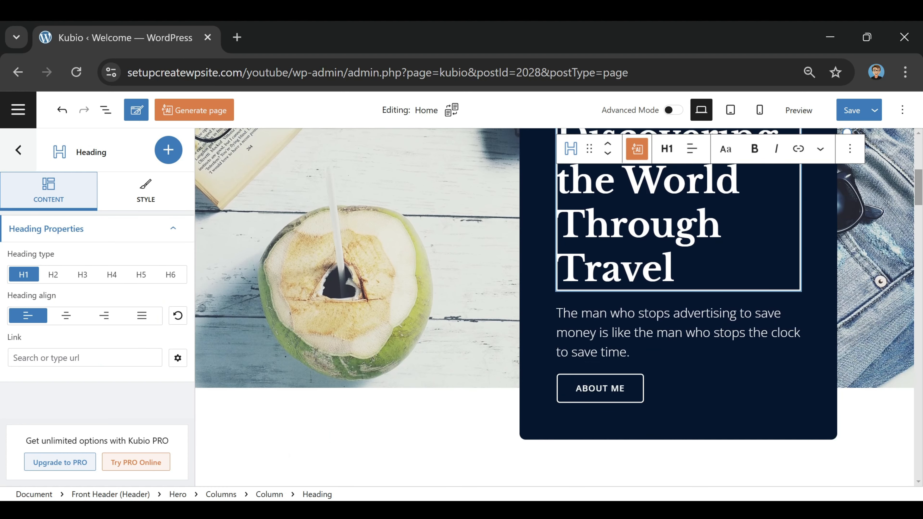
left_click(631, 333)
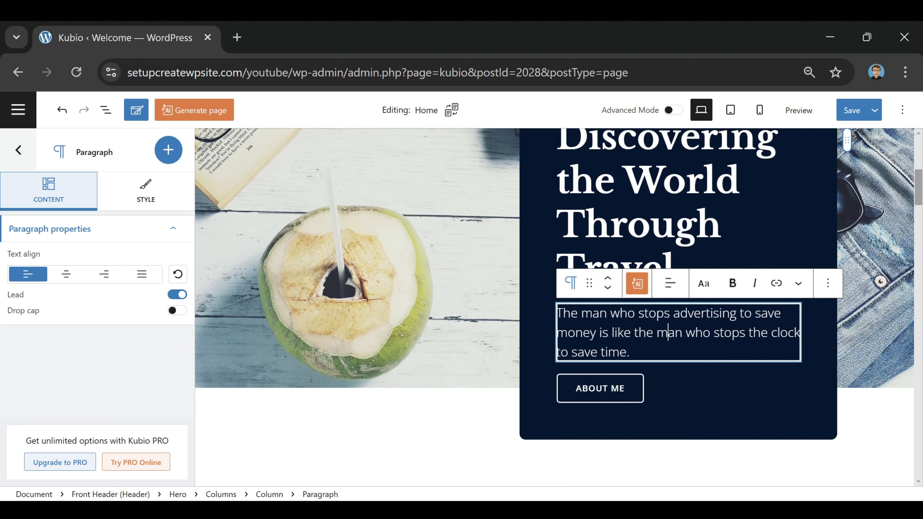
left_click_drag(631, 352, 621, 294)
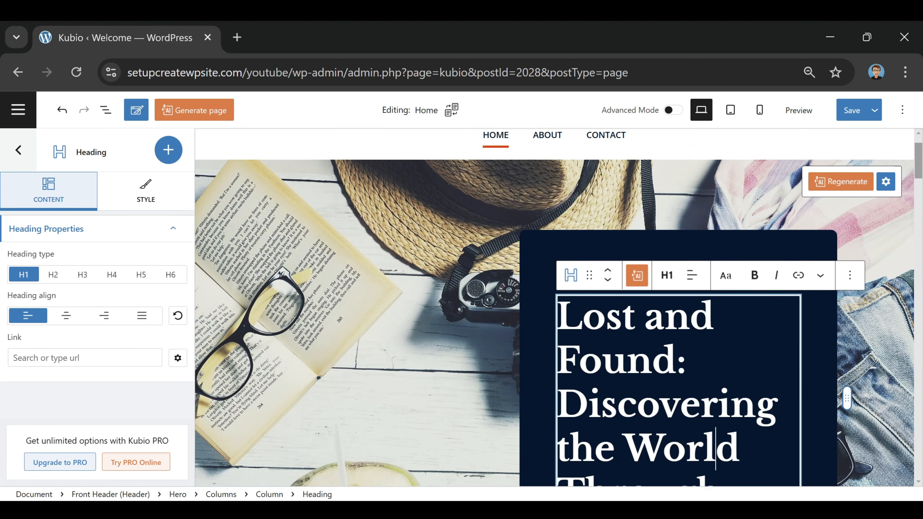
Select the header's dropdown navigation menu and open the structure of the Main menu for editing
scroll(715, 449, "up", 2)
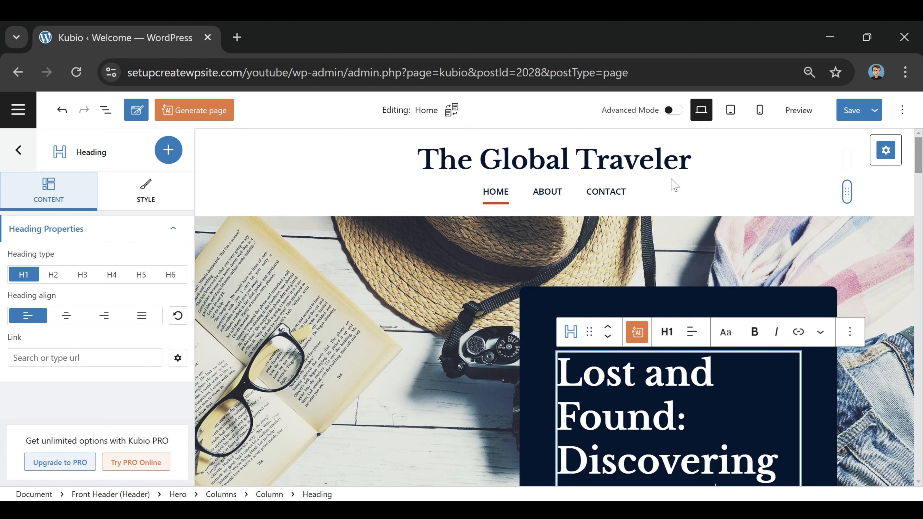
left_click(632, 198)
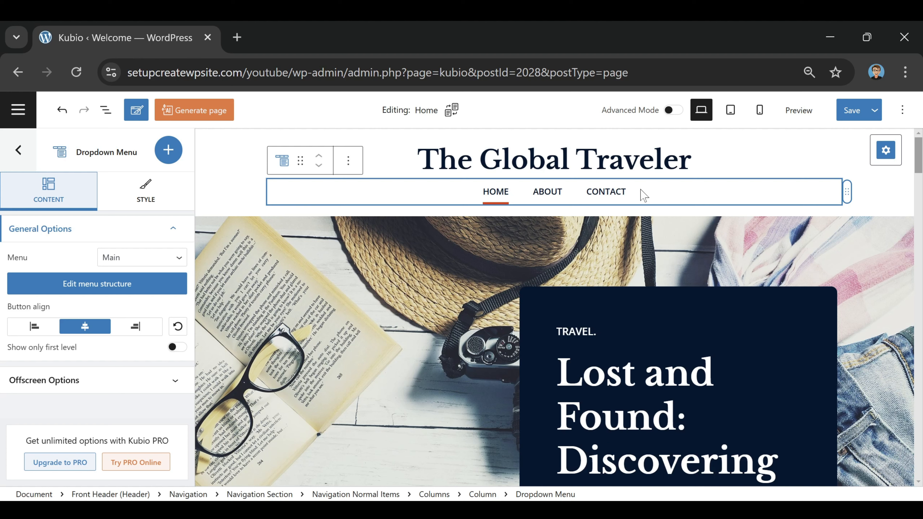
left_click(102, 284)
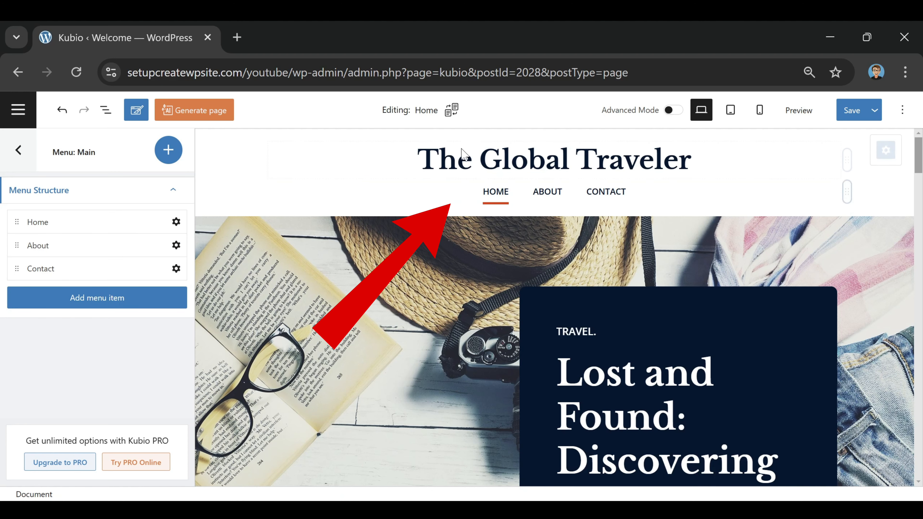